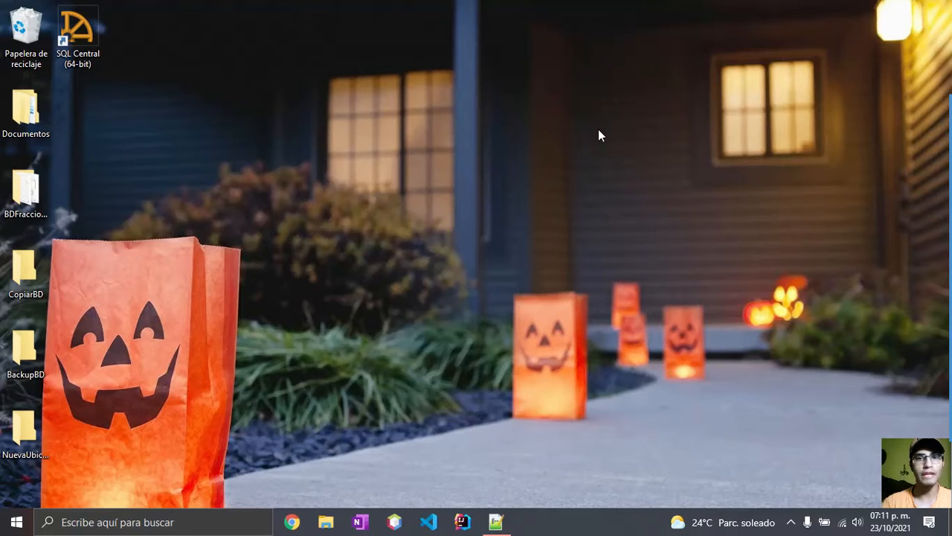
# Launch SQL Central, open the SQL Anywhere 17 plug-in, and show its connection options
pyautogui.doubleClick(78, 31)
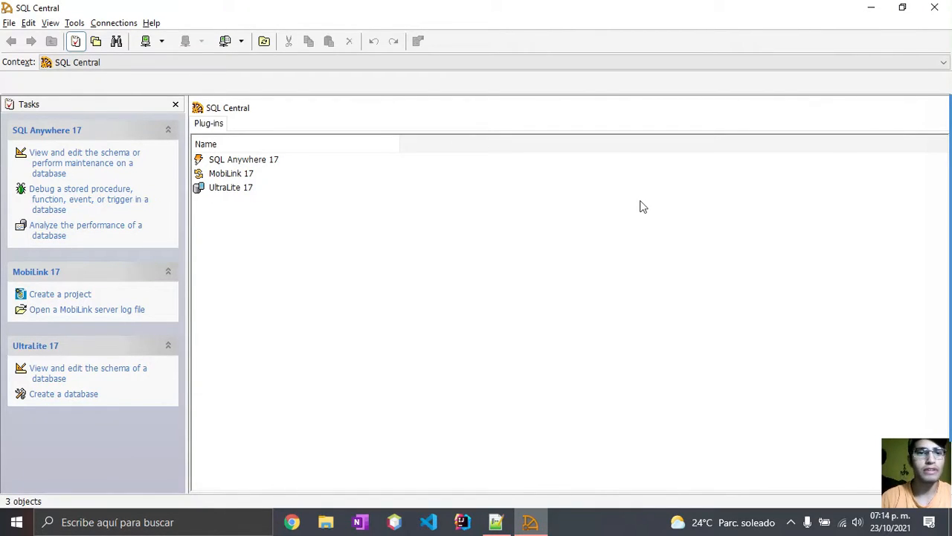
pyautogui.click(251, 161)
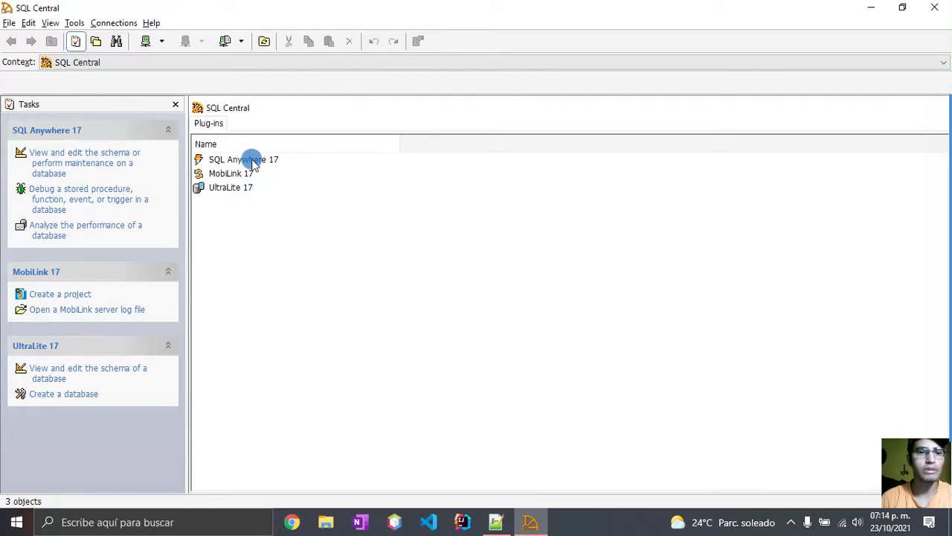
pyautogui.doubleClick(253, 162)
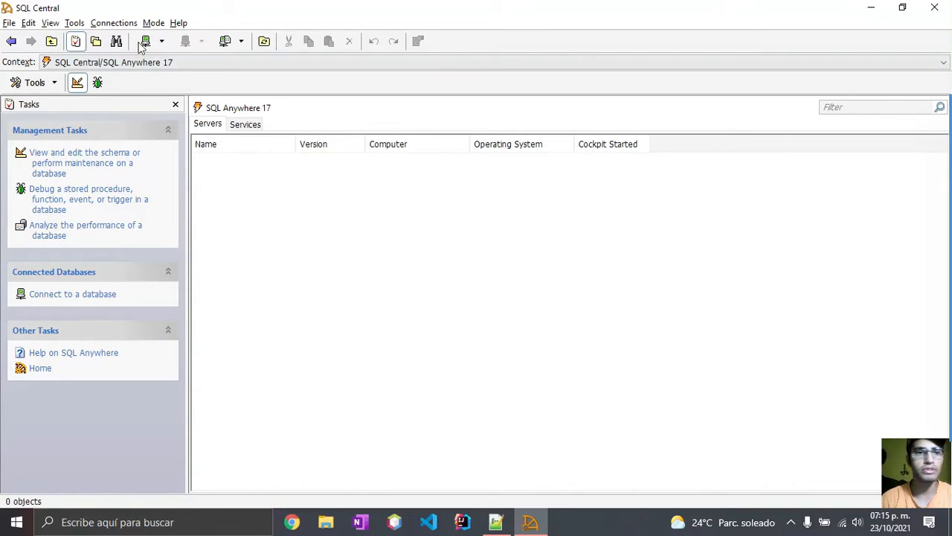
pyautogui.click(115, 23)
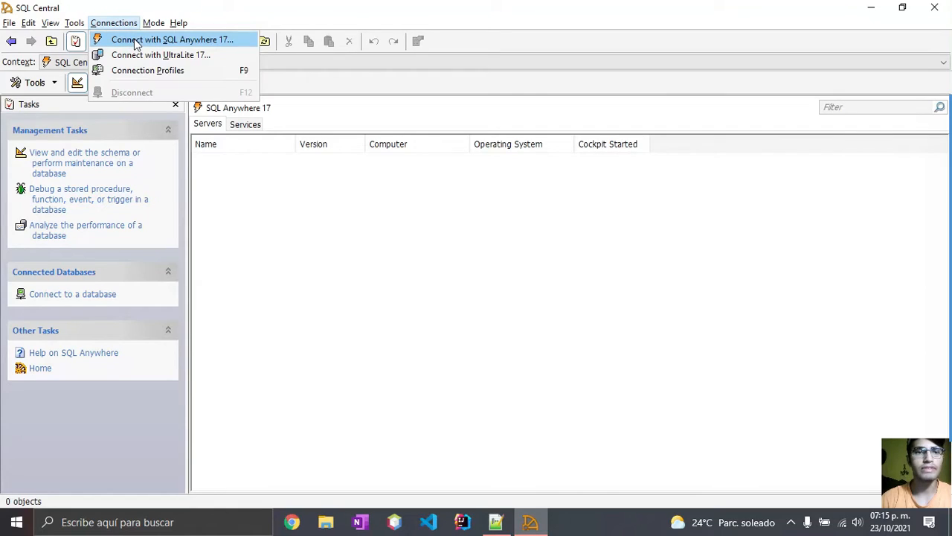
# Fill in the administrator login and choose to start and connect to a database on this computer
pyautogui.click(134, 41)
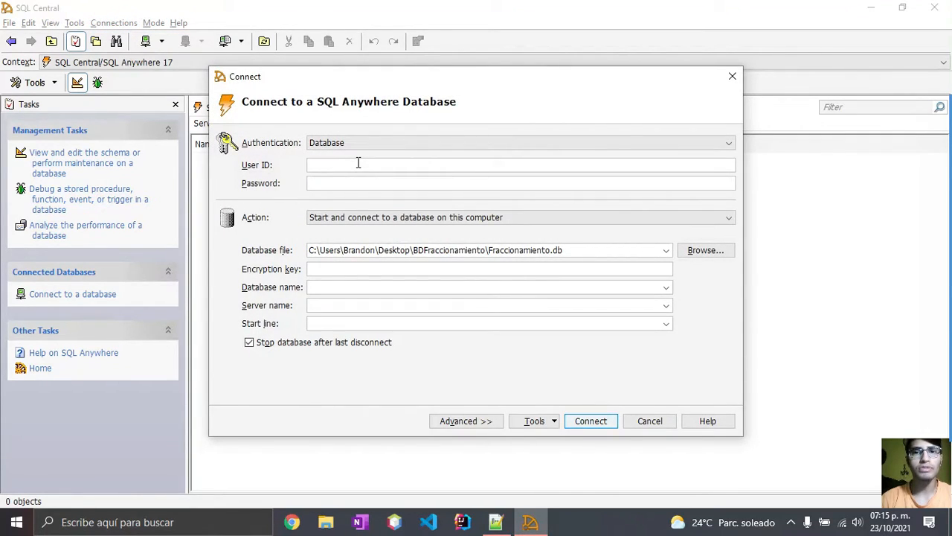
pyautogui.write('dba')
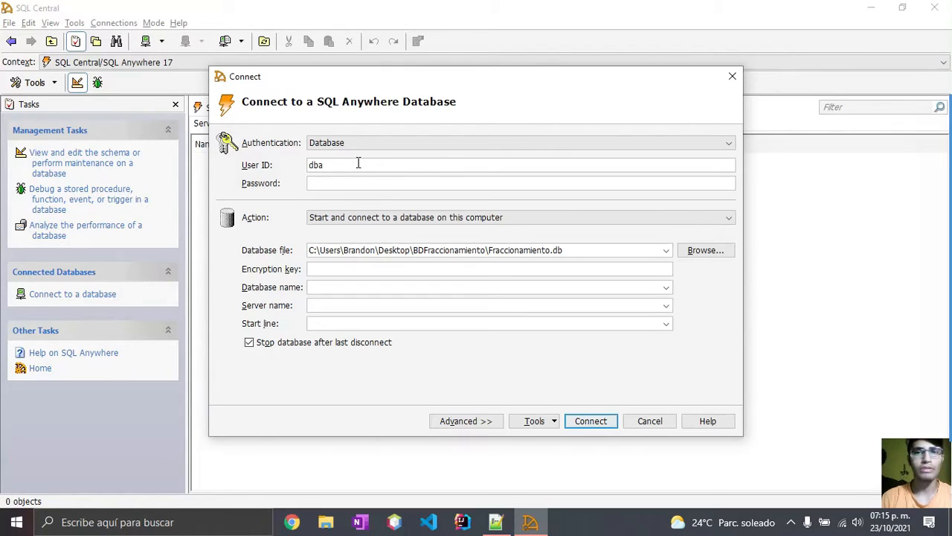
pyautogui.write('sql')
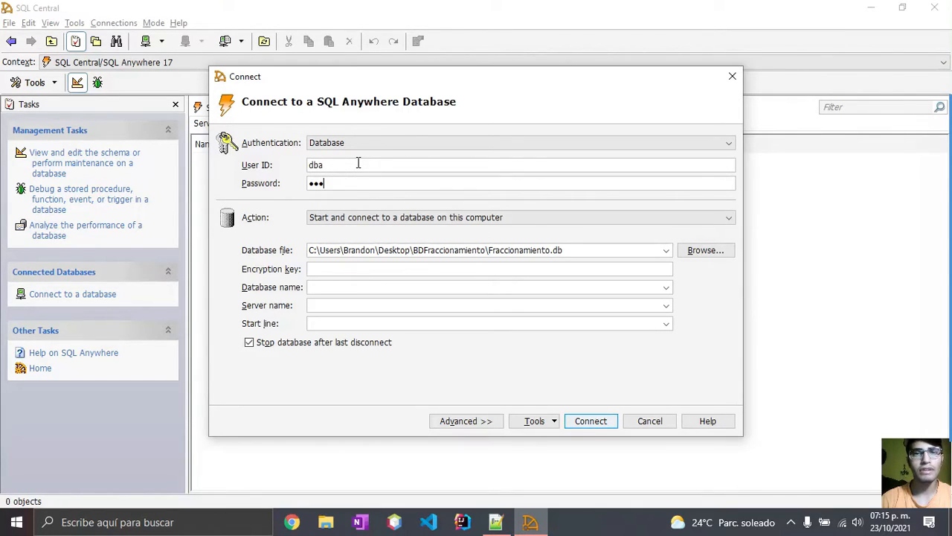
pyautogui.click(394, 216)
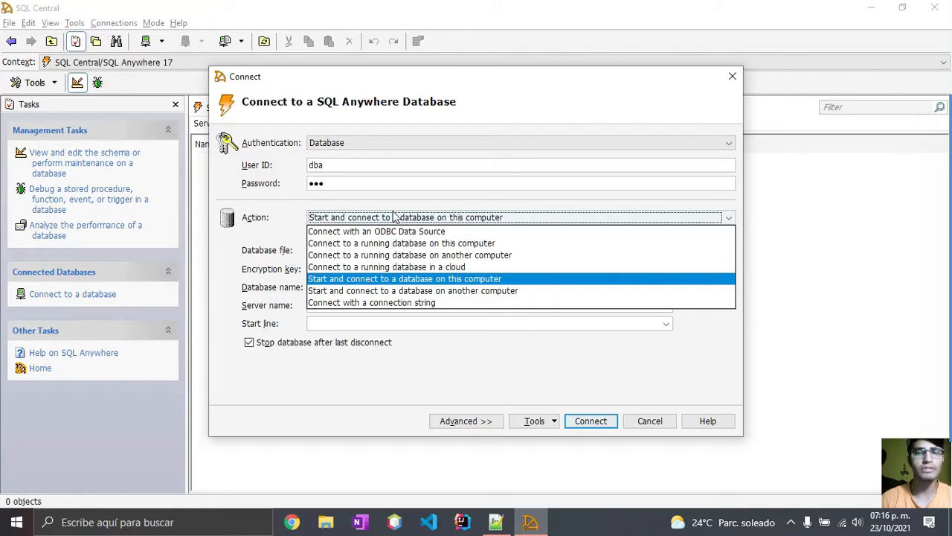
pyautogui.click(403, 279)
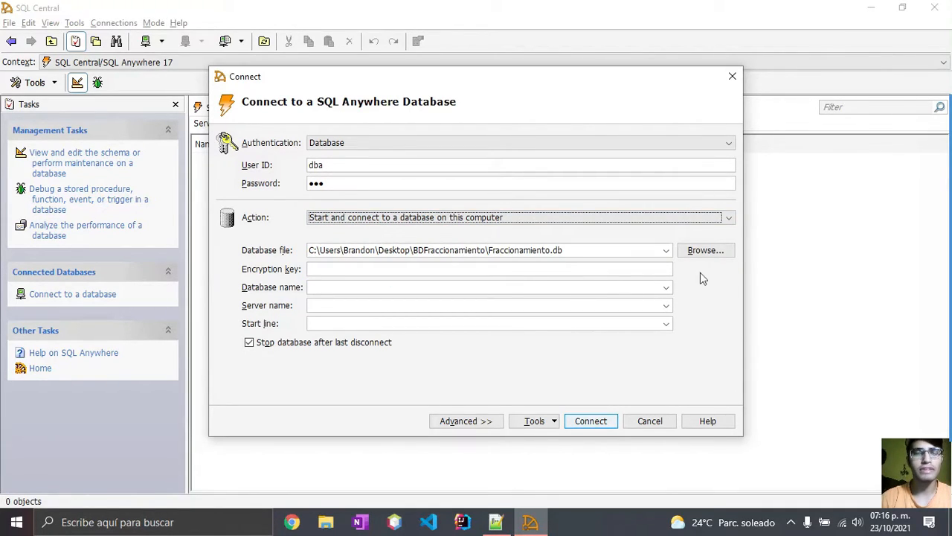
# Connect to Fraccionamiento.db from the desktop BDFraccionamiento folder
pyautogui.click(703, 250)
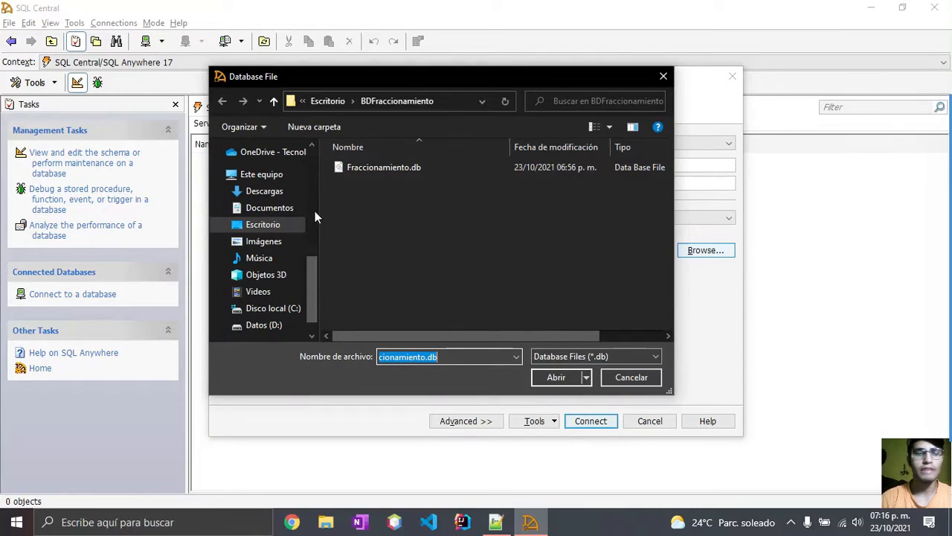
pyautogui.click(262, 224)
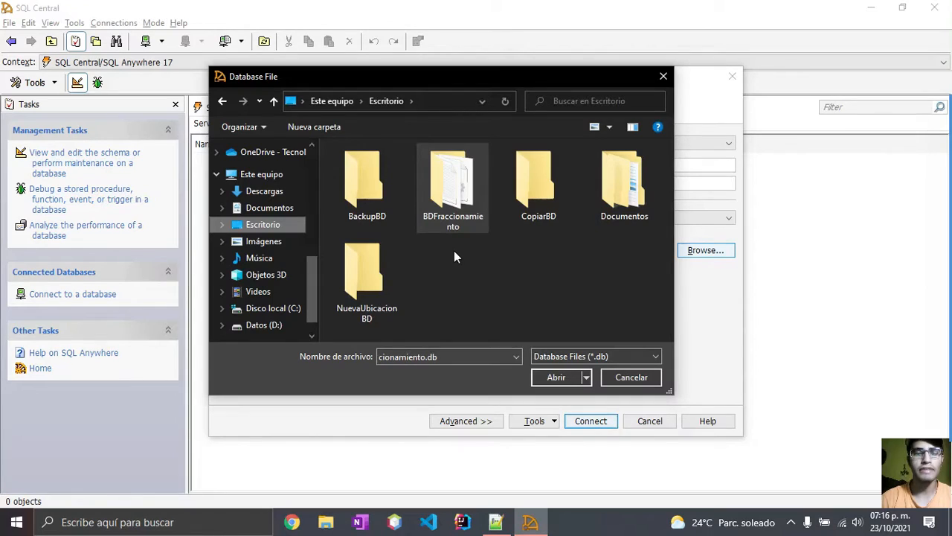
pyautogui.doubleClick(450, 182)
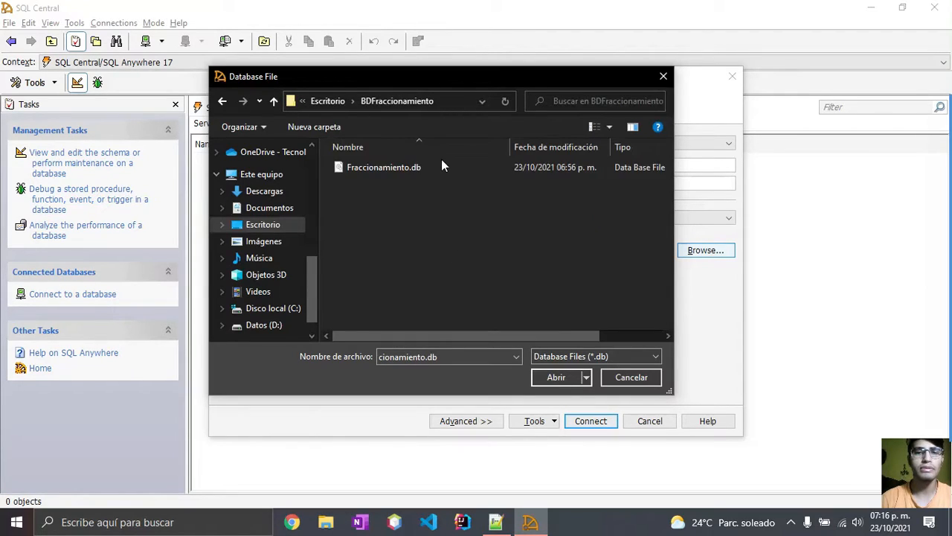
pyautogui.doubleClick(366, 172)
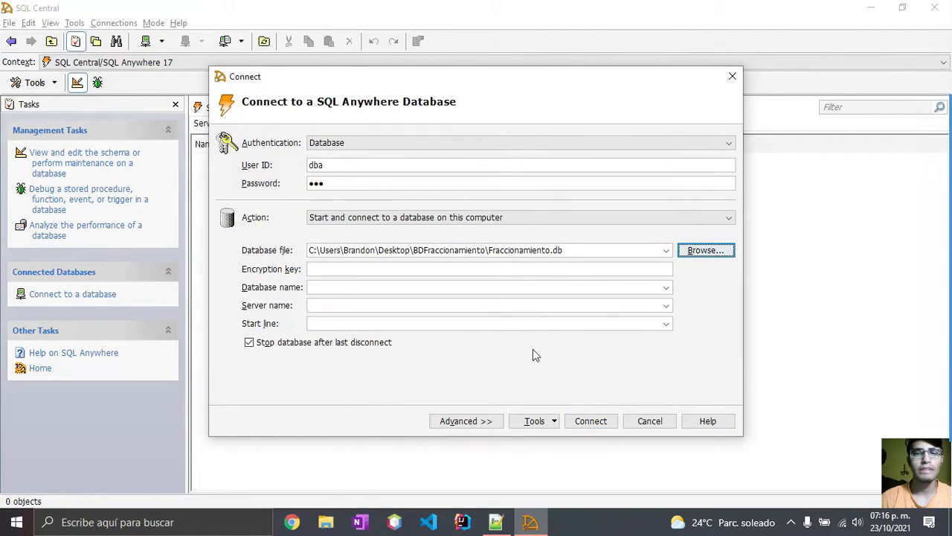
pyautogui.click(592, 421)
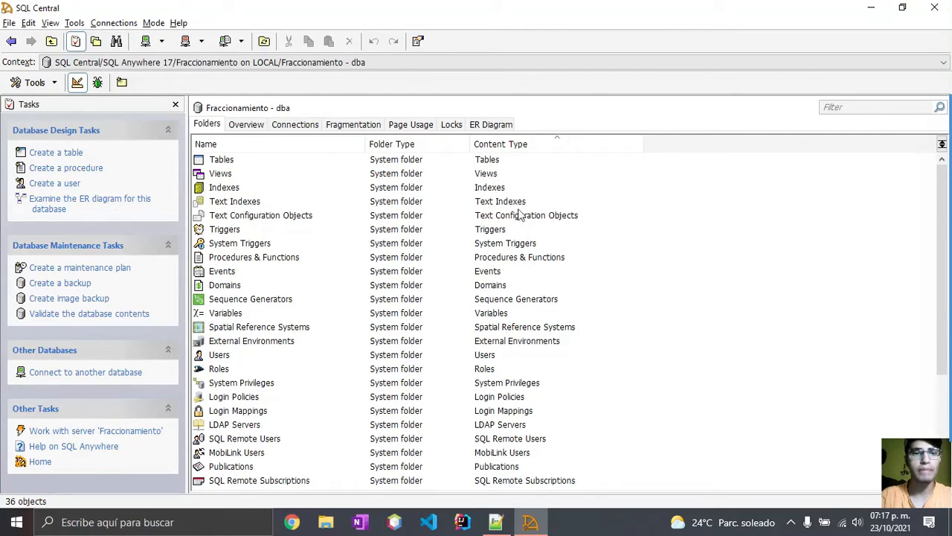
# List the Fraccionamiento database's 11 tables, Caseta through Vivienda, and bring up the Tools list
pyautogui.doubleClick(222, 162)
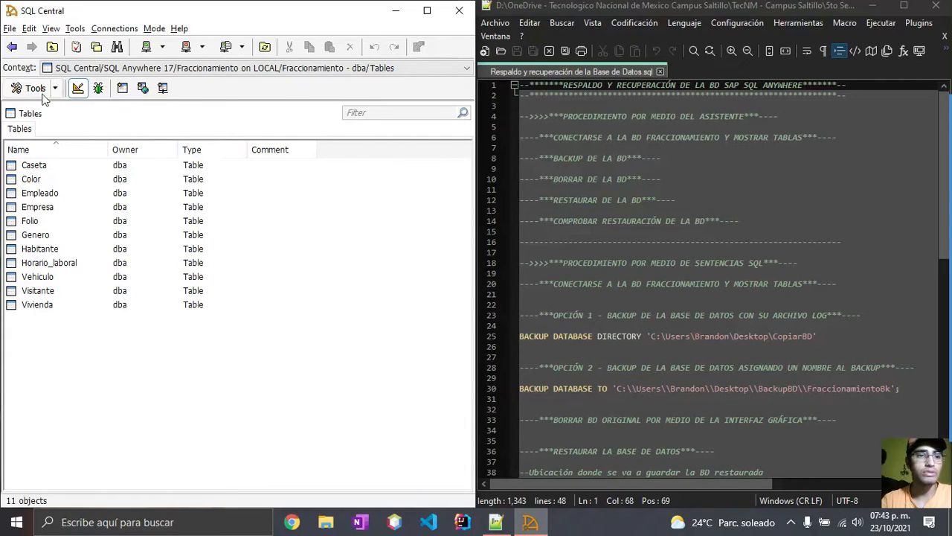
pyautogui.click(35, 88)
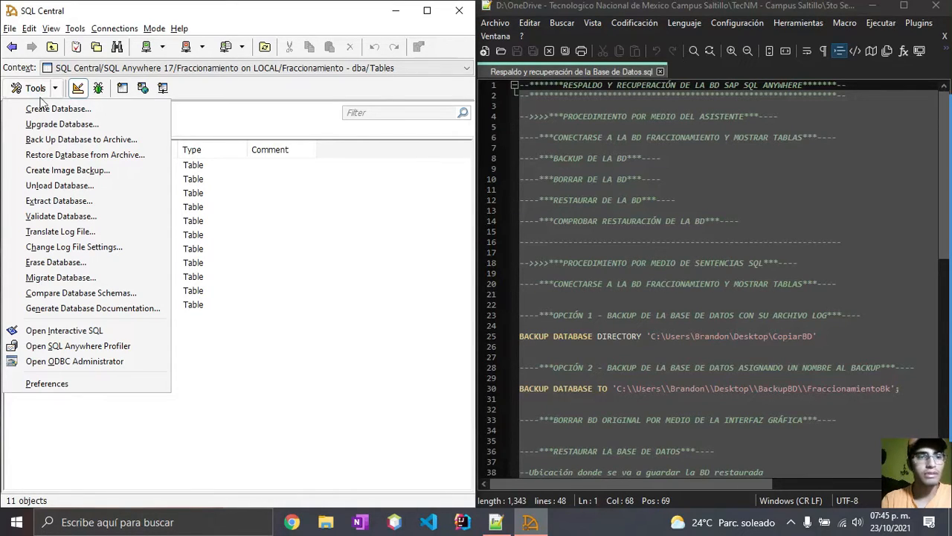
# Start a backup to archive and choose Fraccionamiento as the database to back up
pyautogui.click(74, 140)
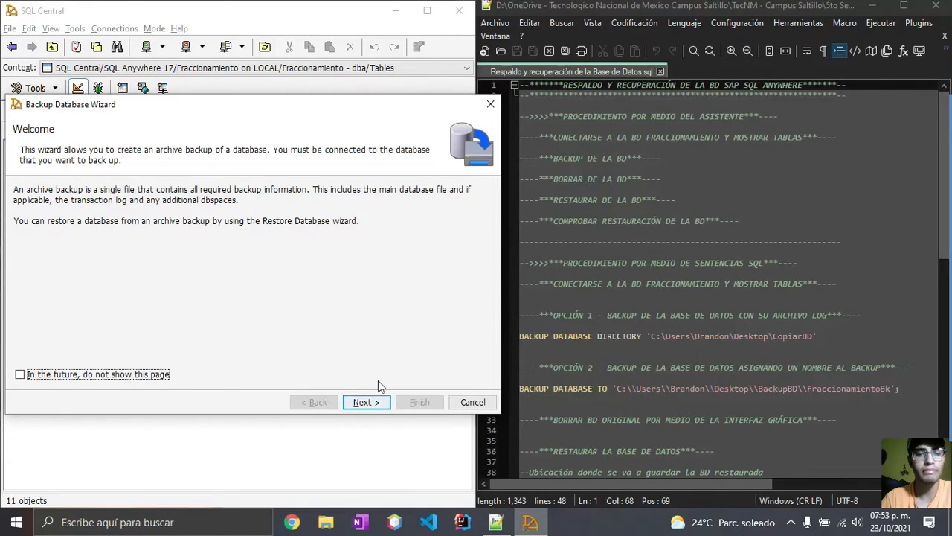
pyautogui.click(369, 402)
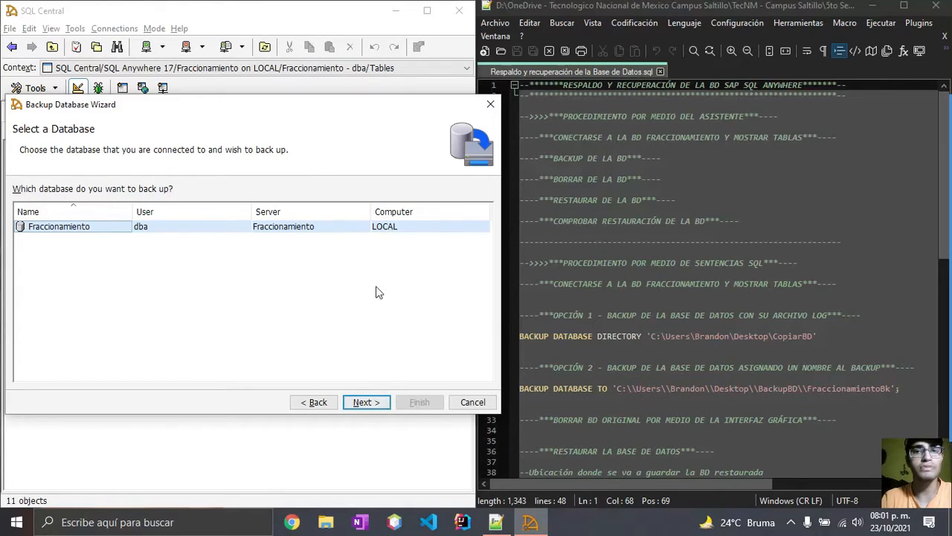
pyautogui.click(365, 402)
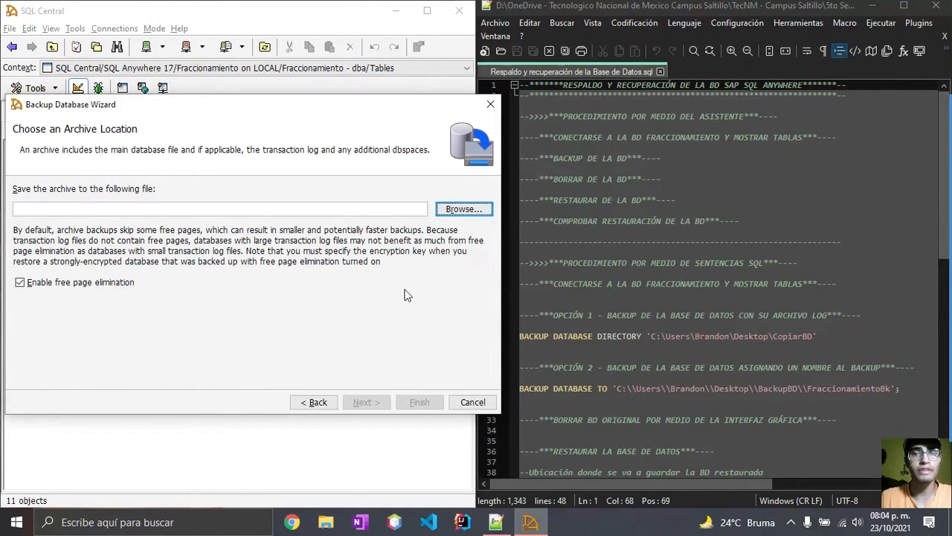
# Save the backup archive as FraccionamientoBk in the desktop BackupBD folder
pyautogui.click(464, 210)
pyautogui.click(71, 232)
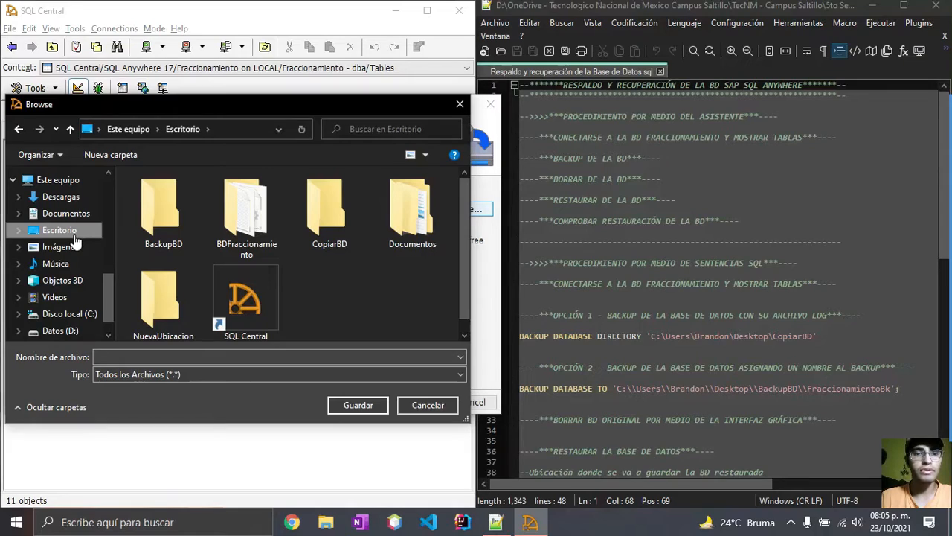
pyautogui.doubleClick(160, 220)
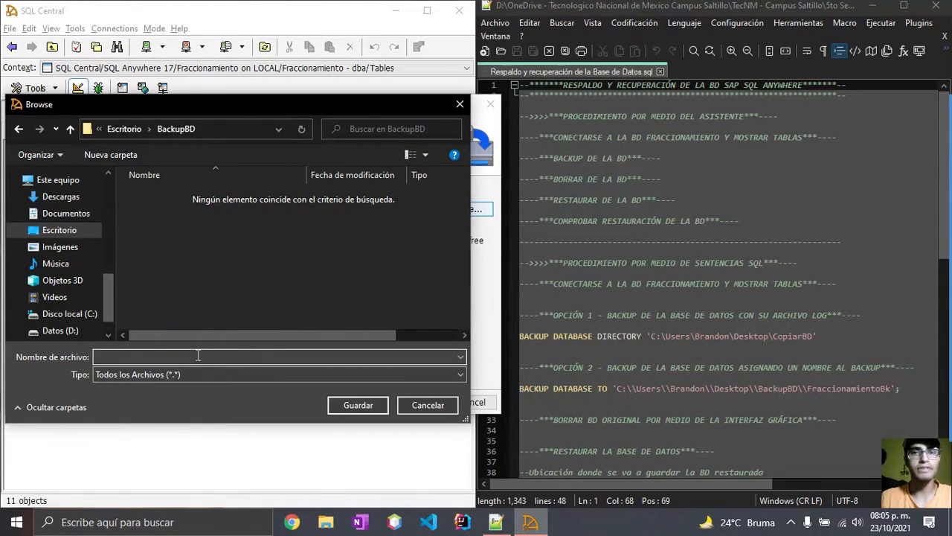
pyautogui.write('F')
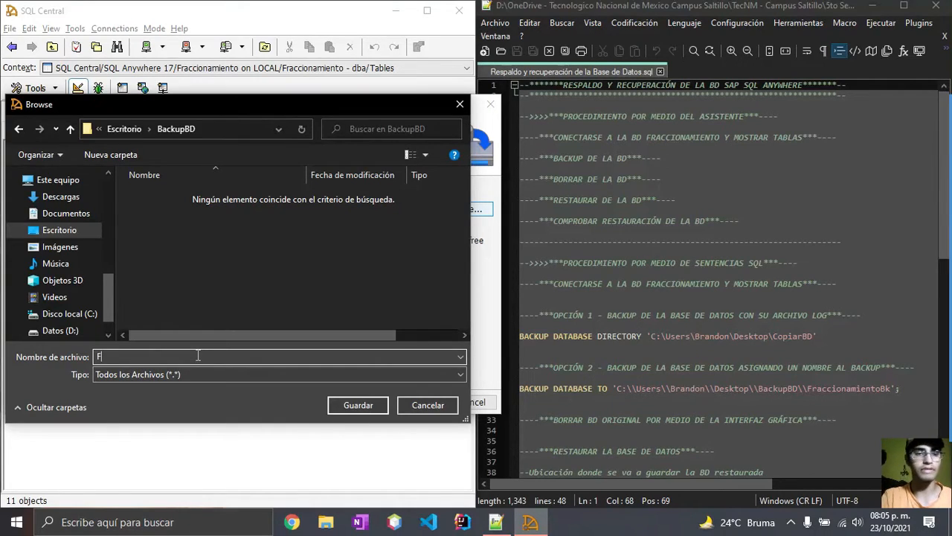
pyautogui.write('raccionamientoBk')
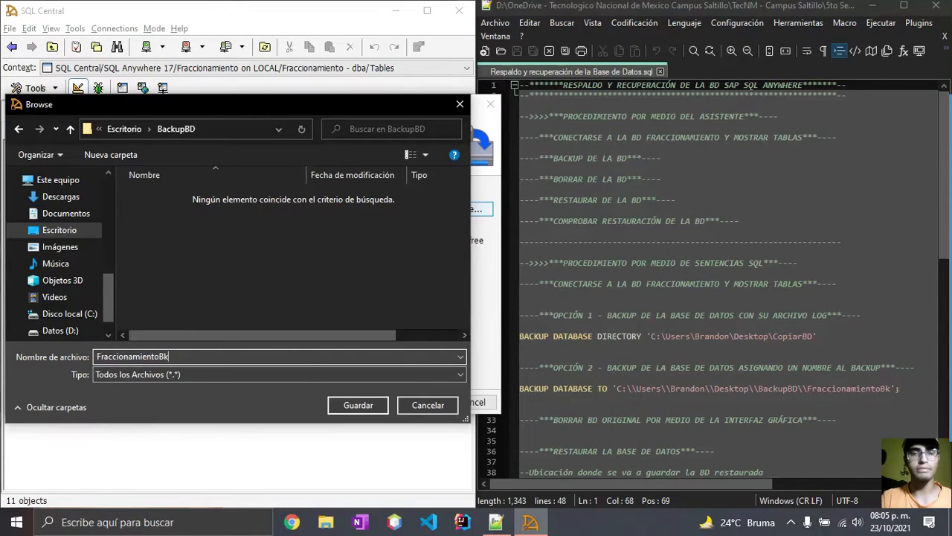
pyautogui.click(349, 404)
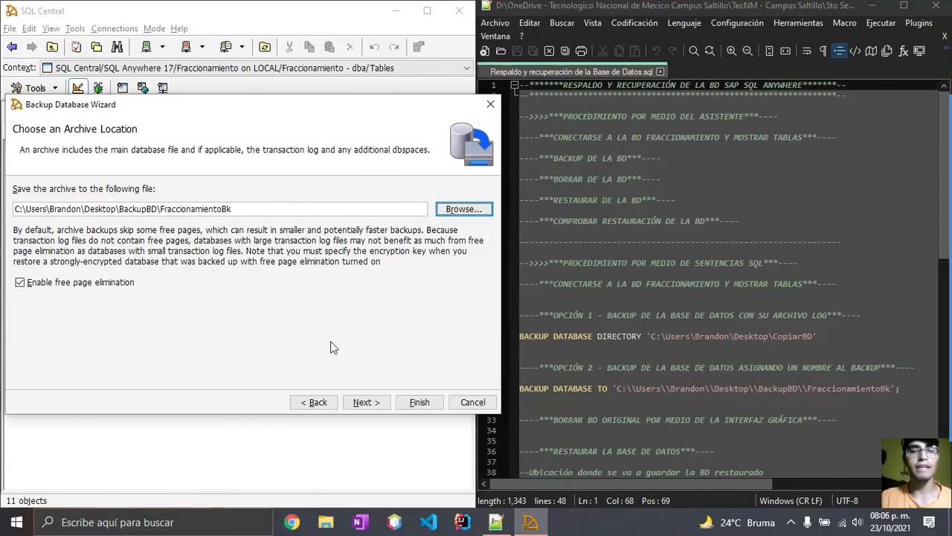
# Finish the Fraccionamiento archive backup without a comment, then show the desktop
pyautogui.click(365, 403)
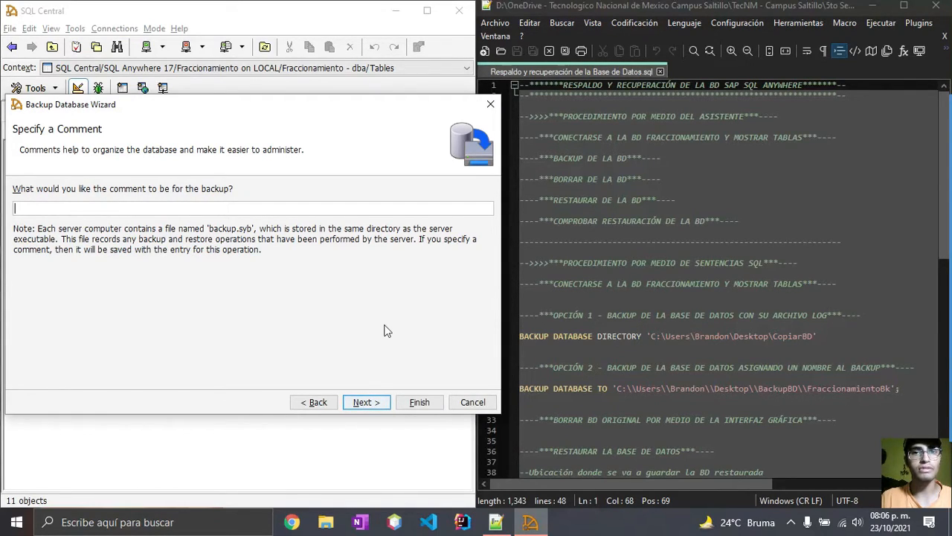
pyautogui.press('Return')
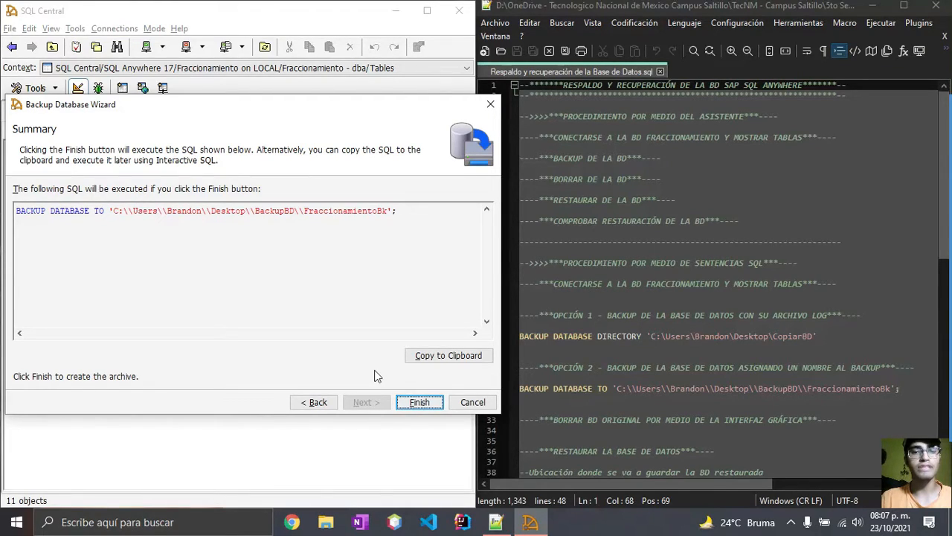
pyautogui.click(421, 402)
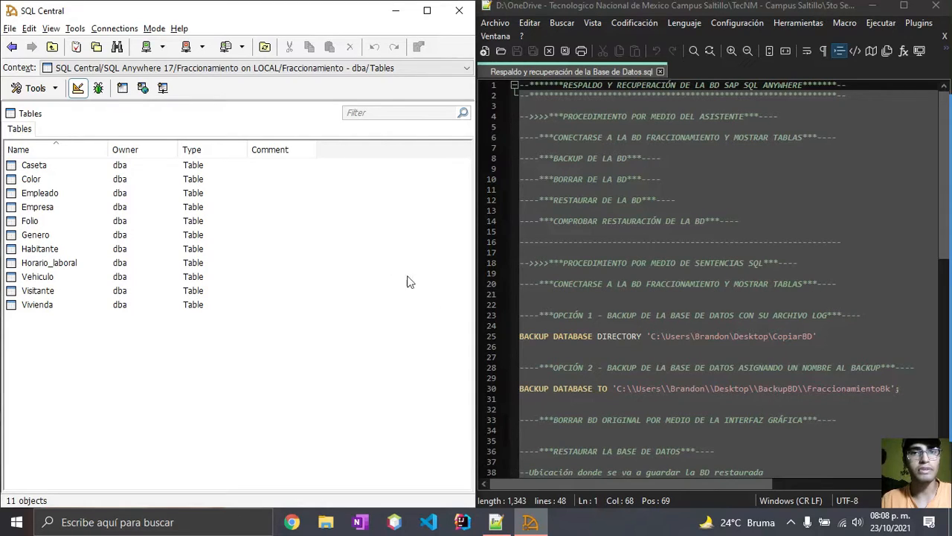
pyautogui.click(950, 528)
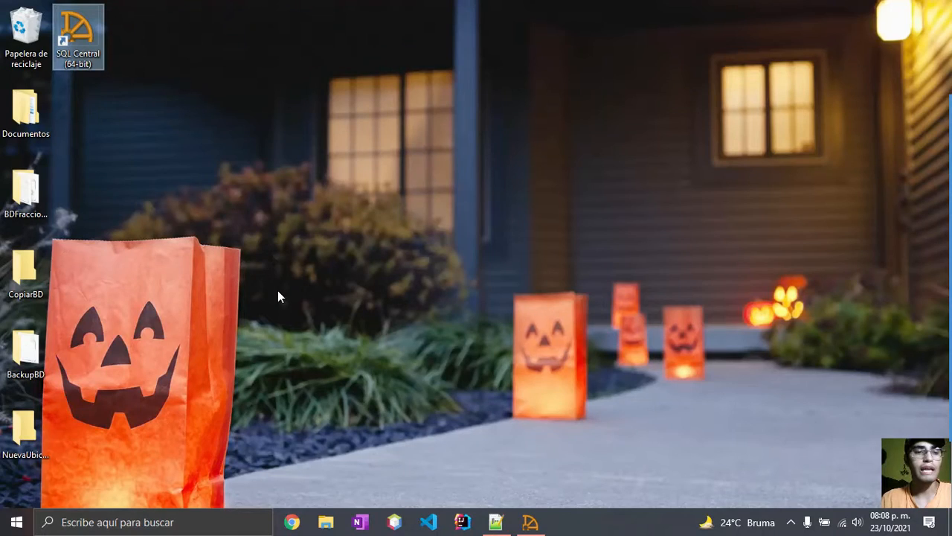
# Check BackupBD for the new archive, then disconnect SQL Central from Fraccionamiento
pyautogui.doubleClick(29, 346)
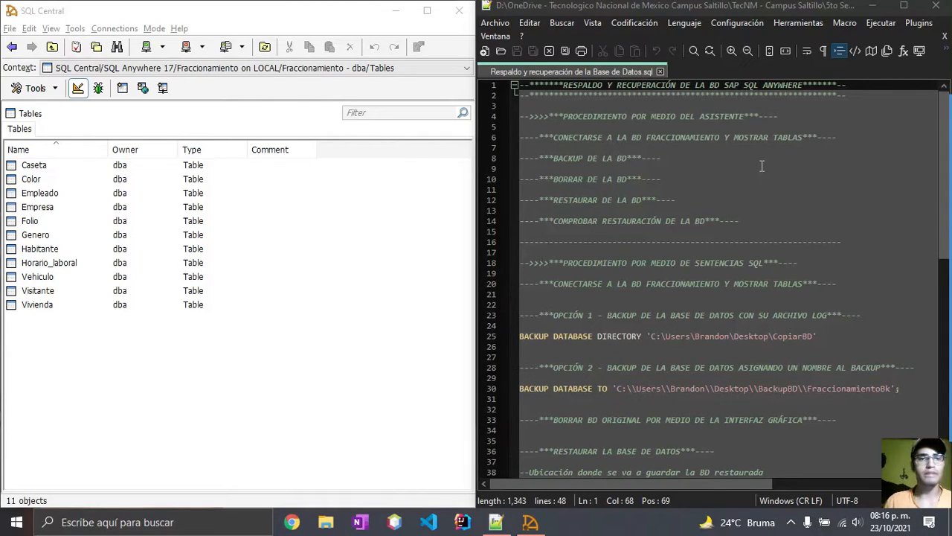
pyautogui.click(226, 37)
pyautogui.click(186, 54)
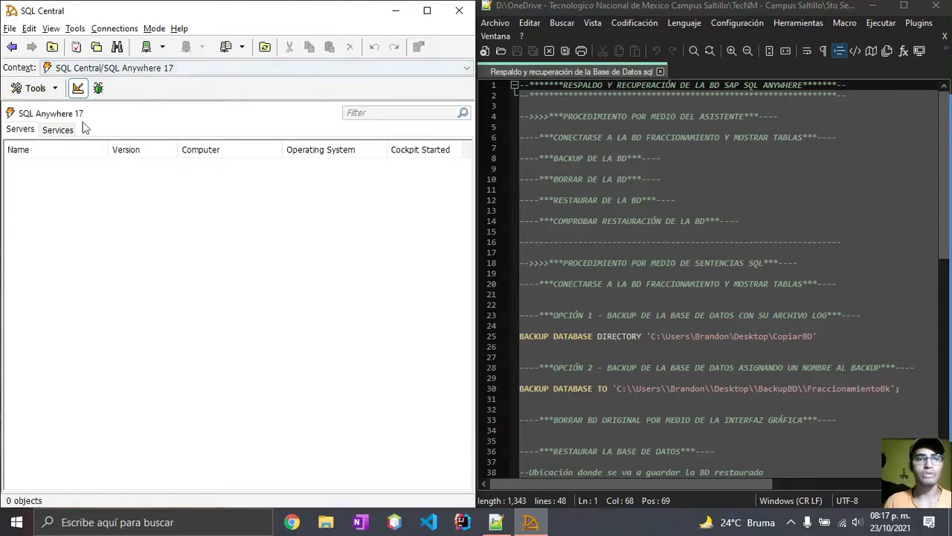
# Launch the Erase Database wizard from the Tools menu
pyautogui.click(36, 89)
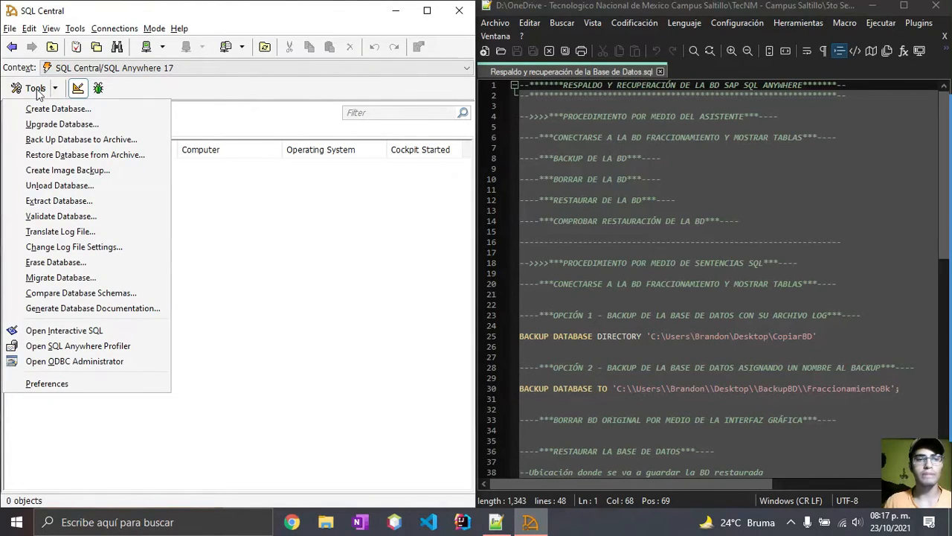
pyautogui.click(95, 261)
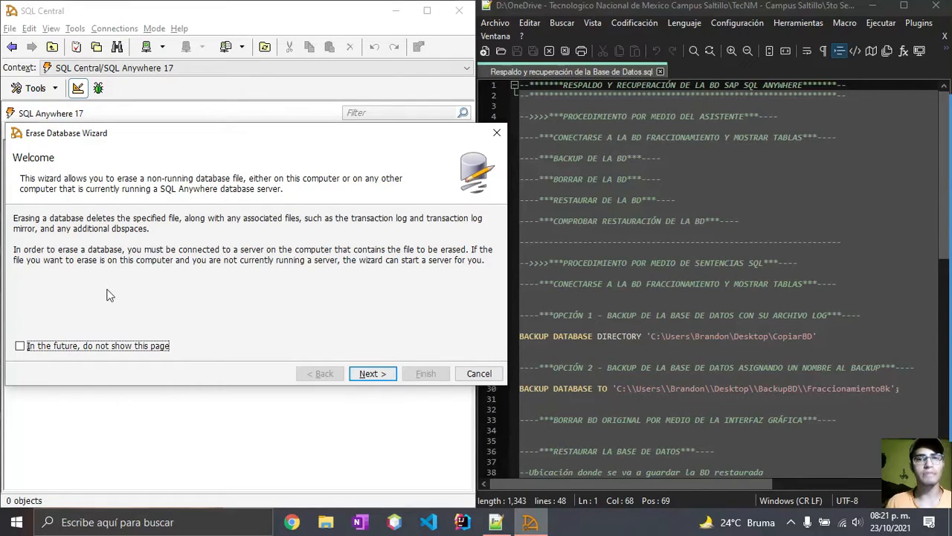
# Select Fraccionamiento.db in the desktop BDFraccionamiento folder as the local database to erase
pyautogui.click(381, 377)
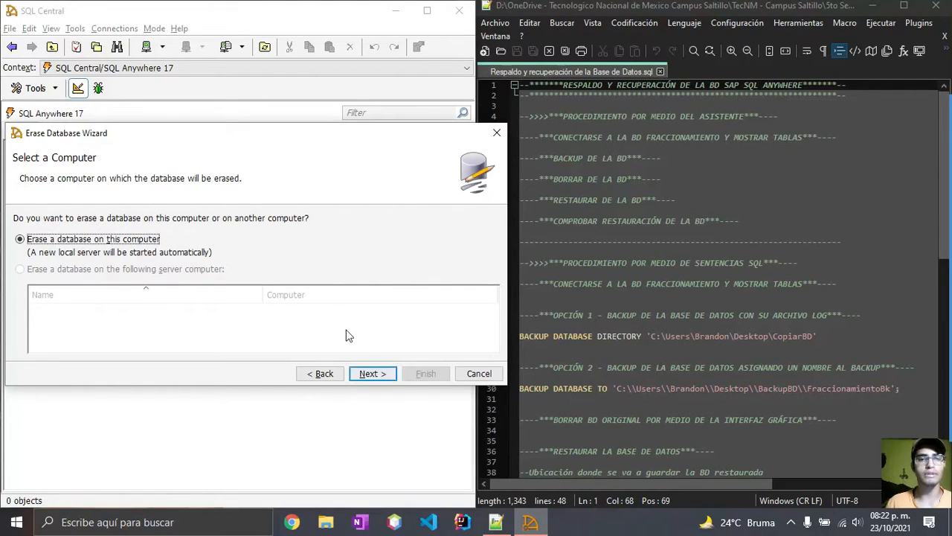
pyautogui.click(363, 375)
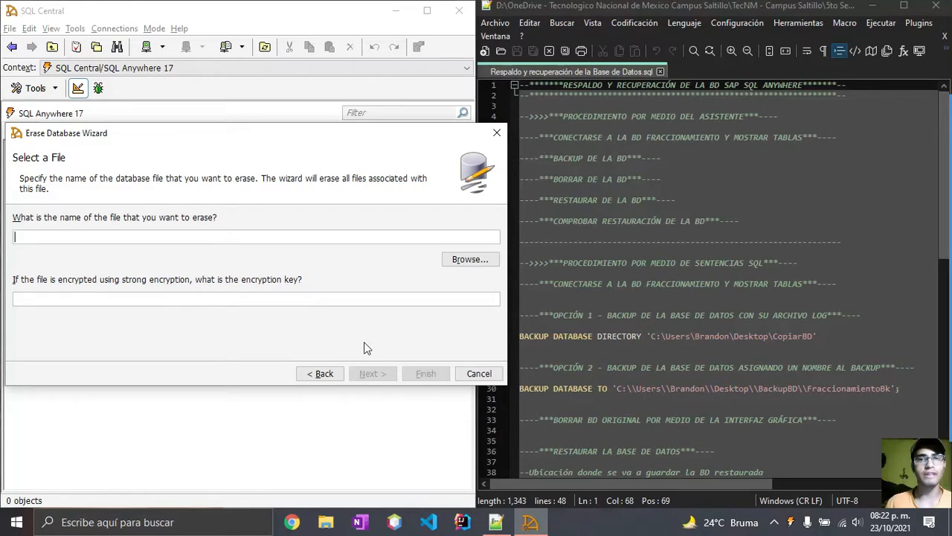
pyautogui.click(453, 260)
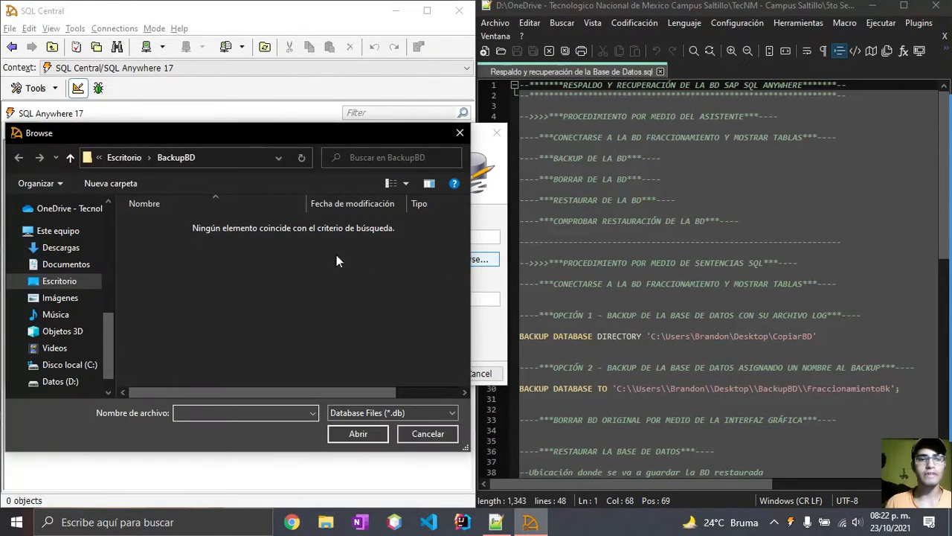
pyautogui.click(70, 280)
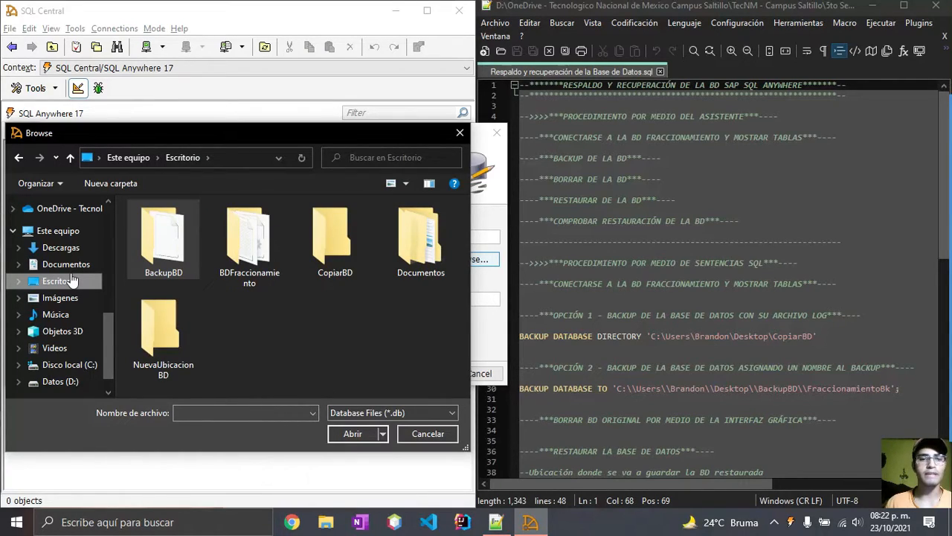
pyautogui.doubleClick(220, 240)
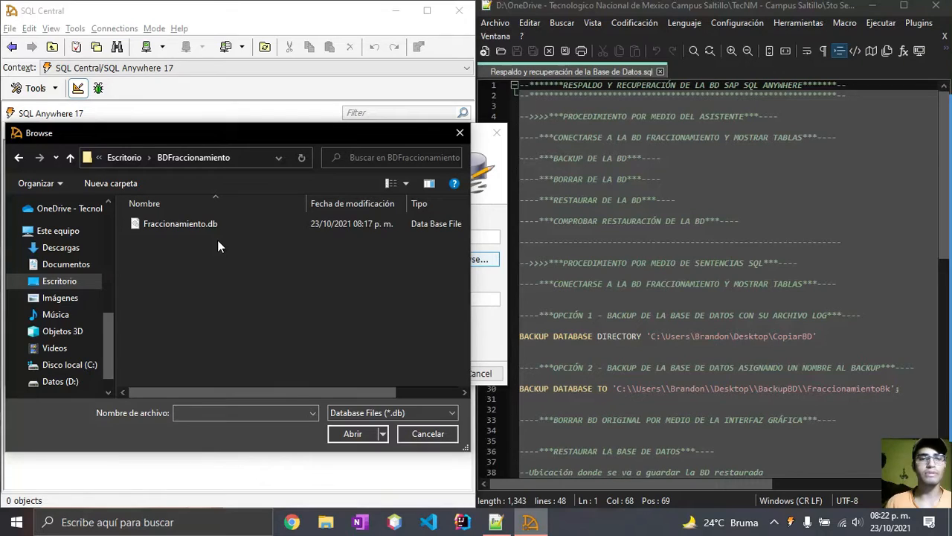
pyautogui.doubleClick(207, 224)
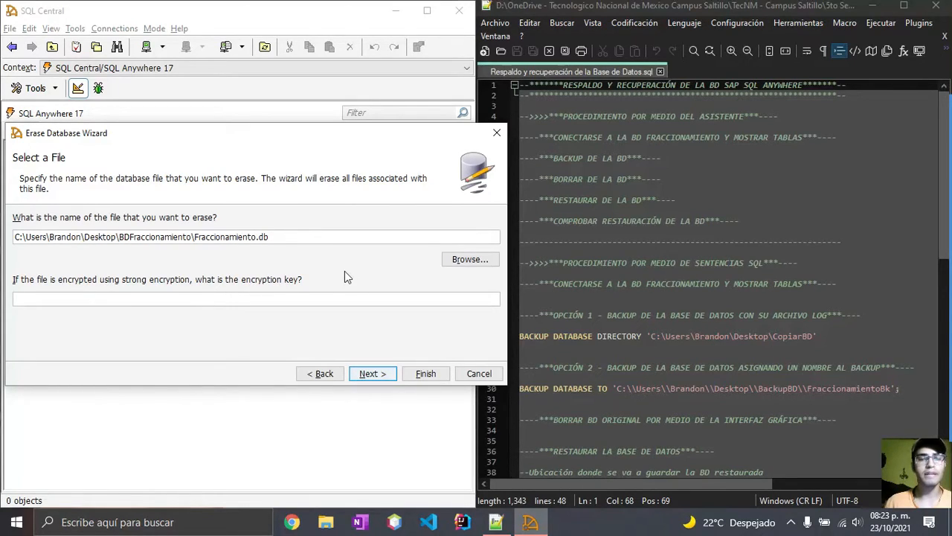
# Run the erase of Fraccionamiento.db and reveal the desktop
pyautogui.click(366, 377)
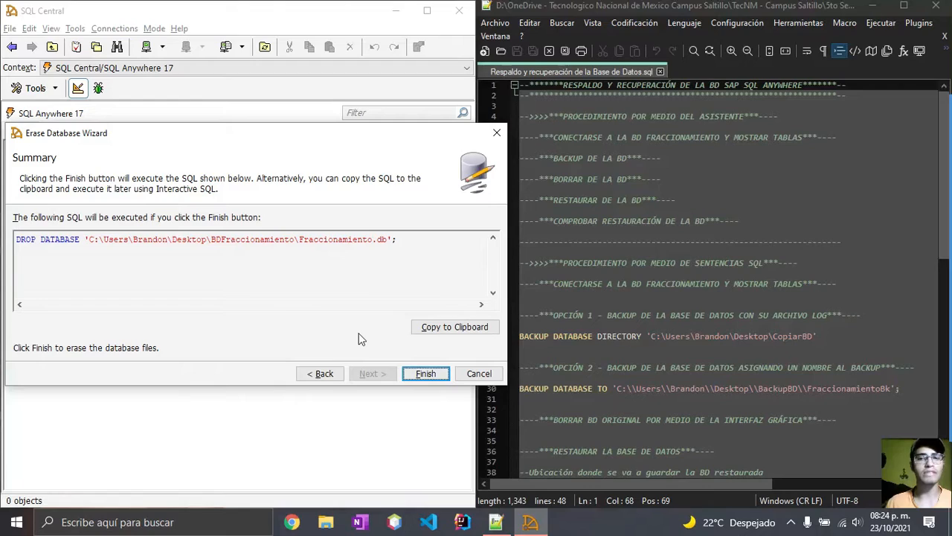
pyautogui.click(423, 375)
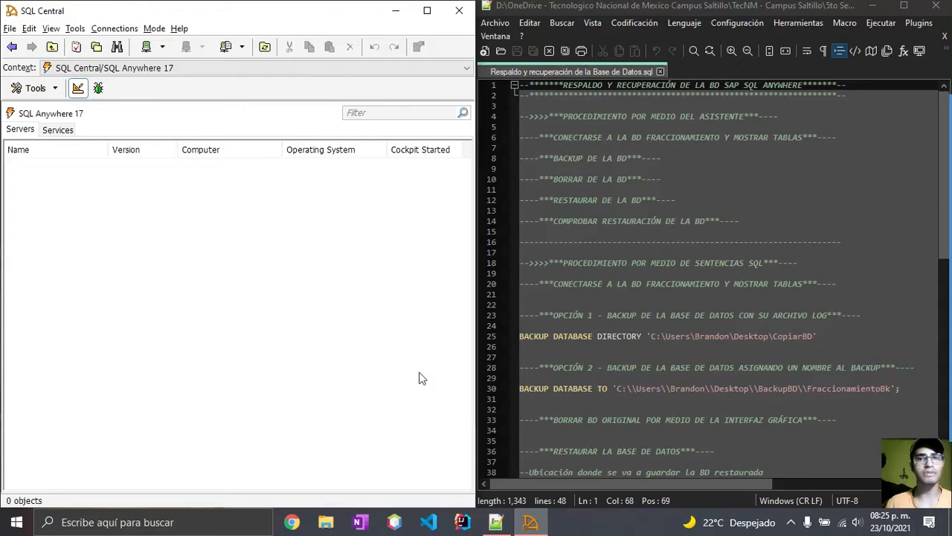
pyautogui.press('super+d')
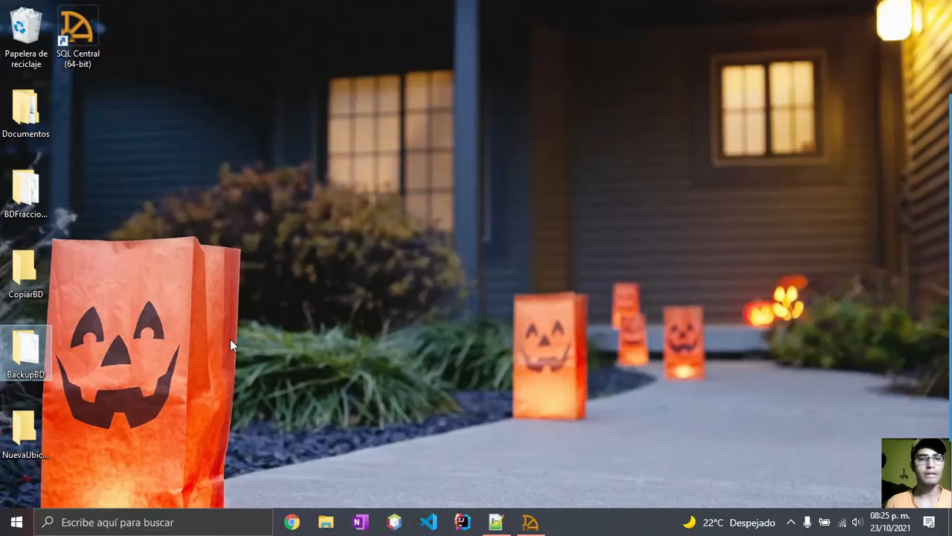
# Confirm the BDFraccionamiento folder is now empty, then bring up SQL Central's Tools menu
pyautogui.click(20, 199)
pyautogui.doubleClick(20, 200)
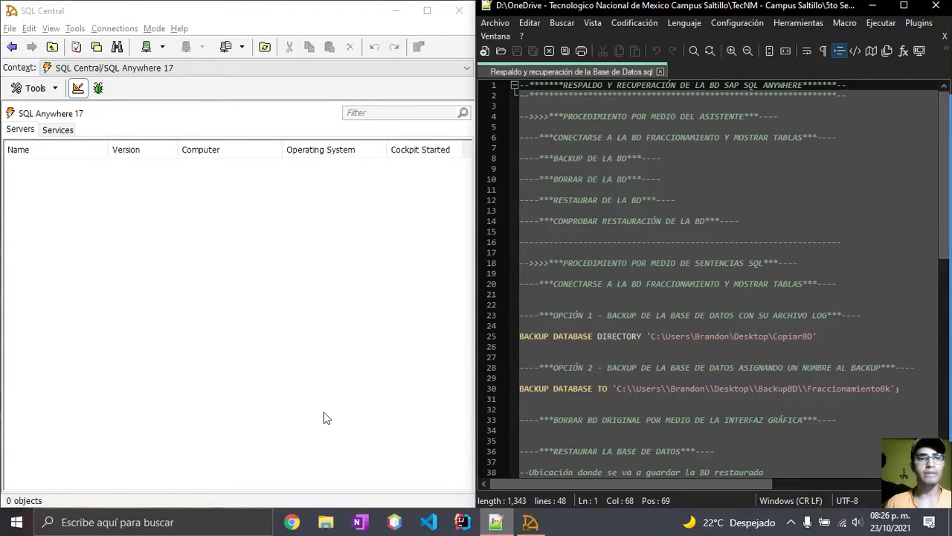
pyautogui.click(35, 88)
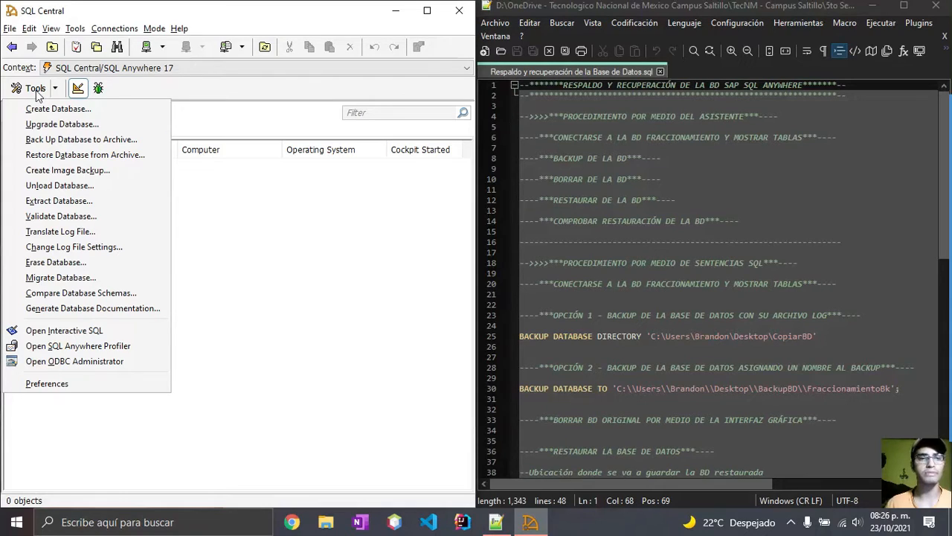
# Start the Restore Database wizard on this computer and pick BackupBD\FraccionamientoBk.1 as the archive
pyautogui.click(84, 155)
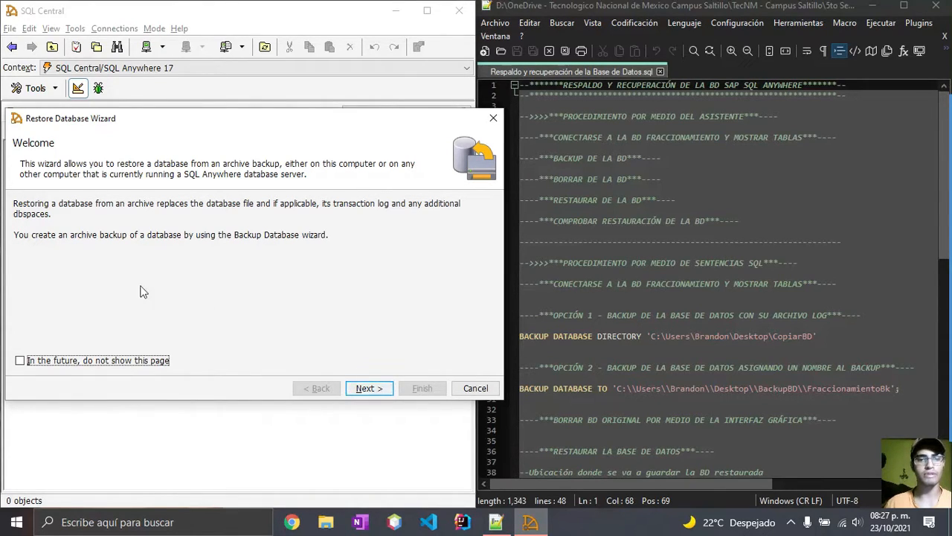
pyautogui.click(366, 389)
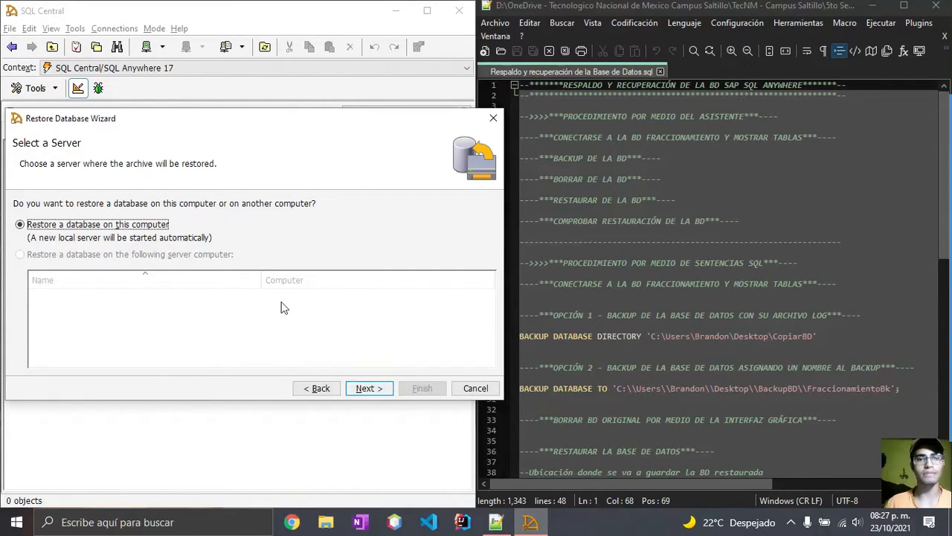
pyautogui.click(363, 388)
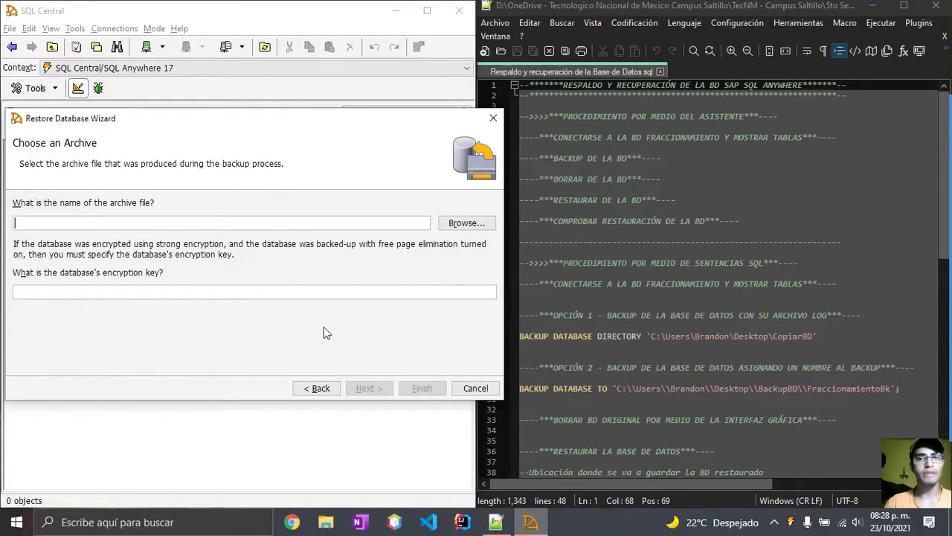
pyautogui.click(466, 222)
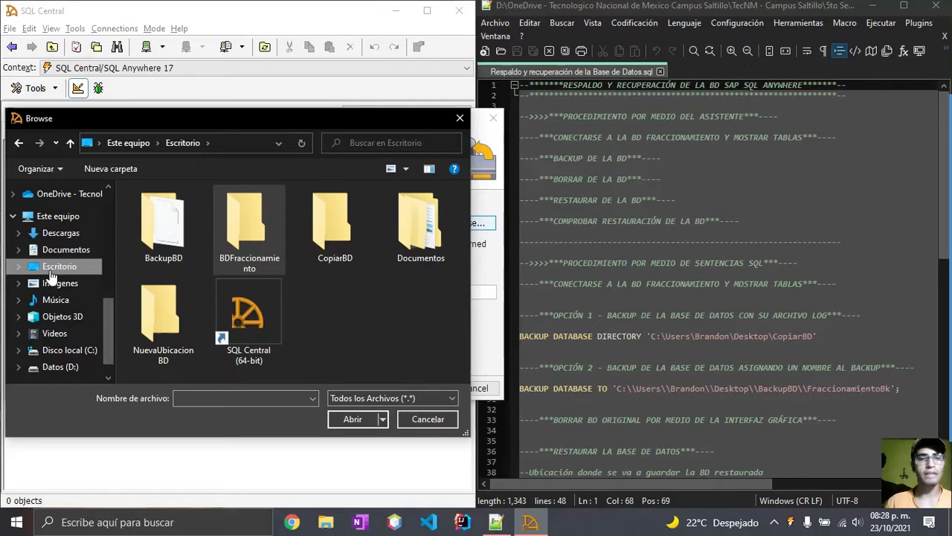
pyautogui.doubleClick(173, 232)
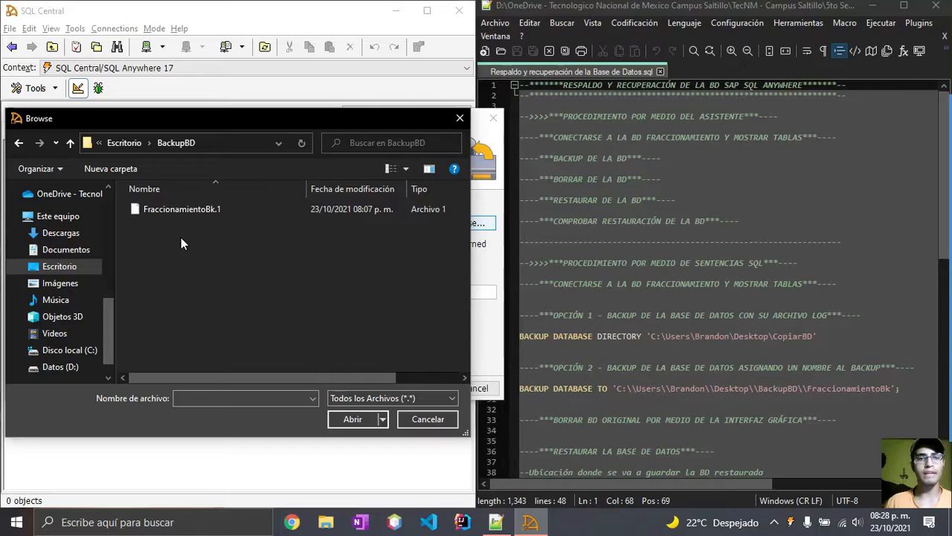
pyautogui.click(187, 211)
pyautogui.click(361, 418)
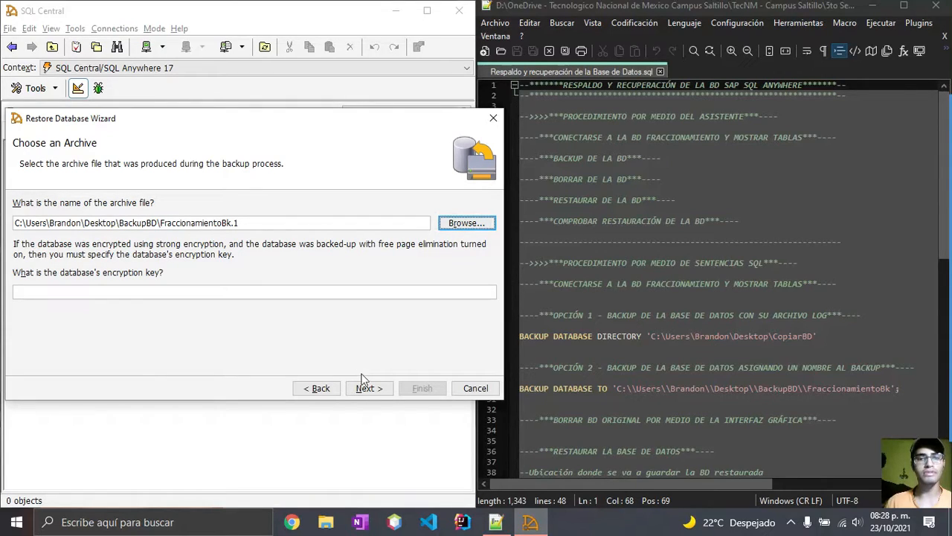
pyautogui.click(365, 388)
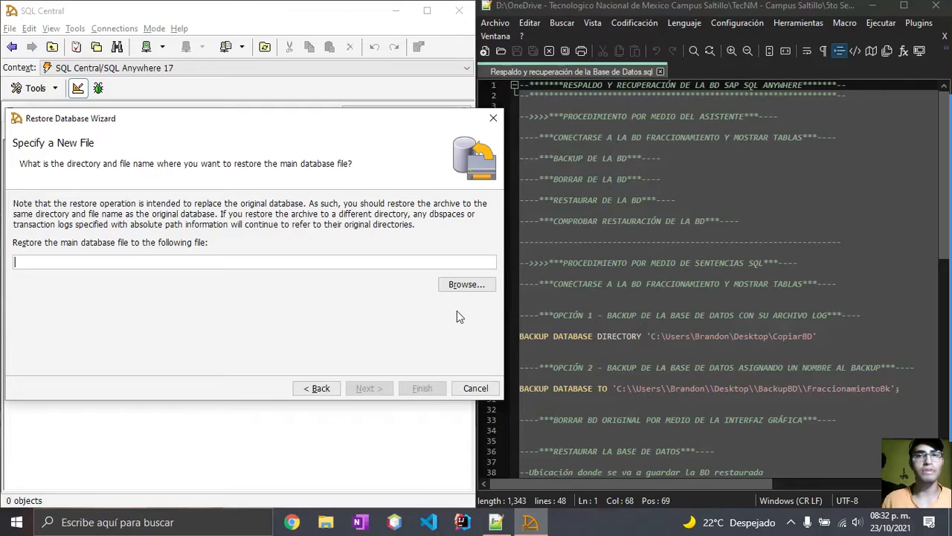
# Restore the archive as Fraccionamiento.db in the desktop BDFraccionamiento folder and finish the wizard
pyautogui.click(463, 286)
pyautogui.click(87, 243)
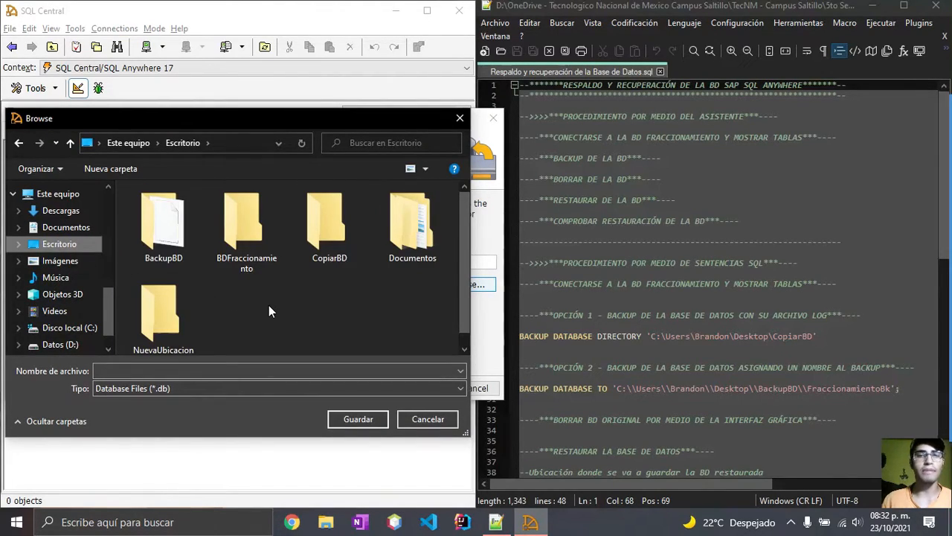
pyautogui.click(252, 235)
pyautogui.doubleClick(251, 234)
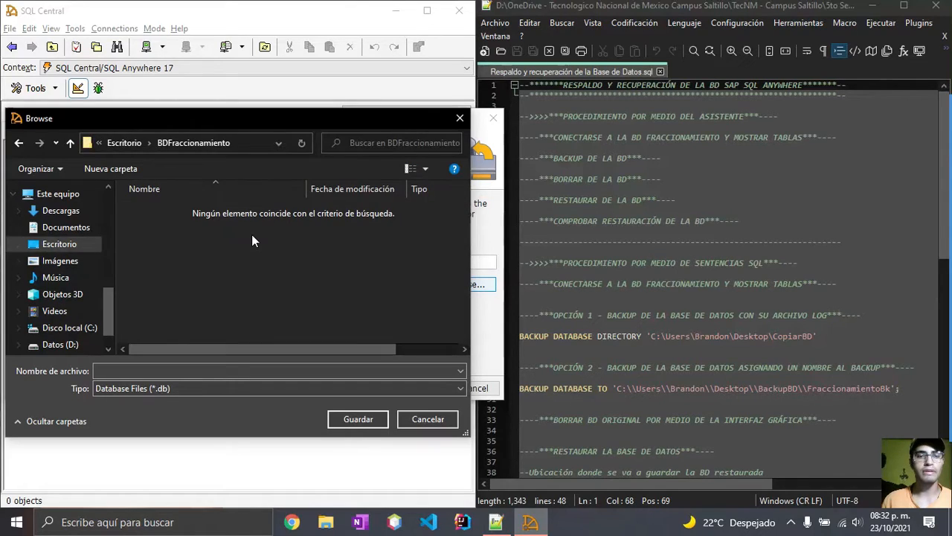
pyautogui.click(245, 372)
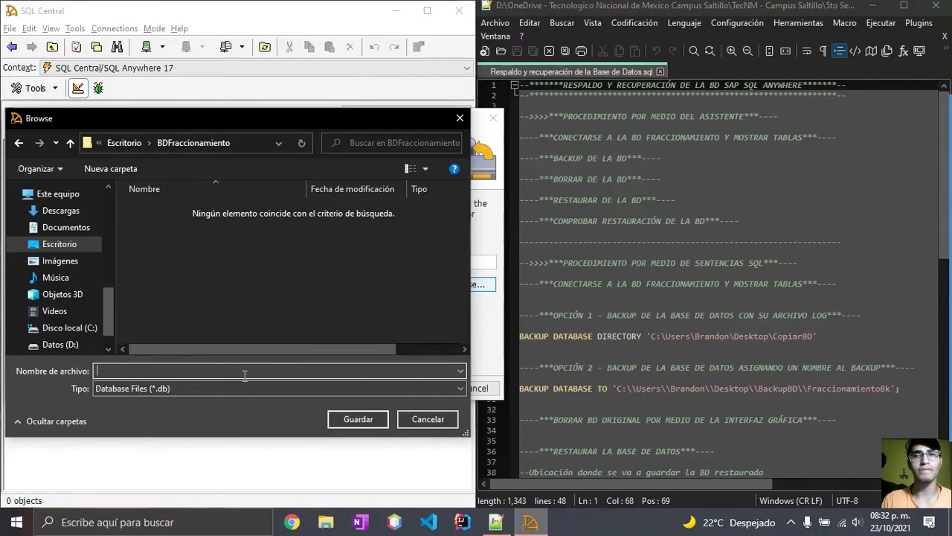
pyautogui.write('Fraccionamiento')
pyautogui.click(358, 419)
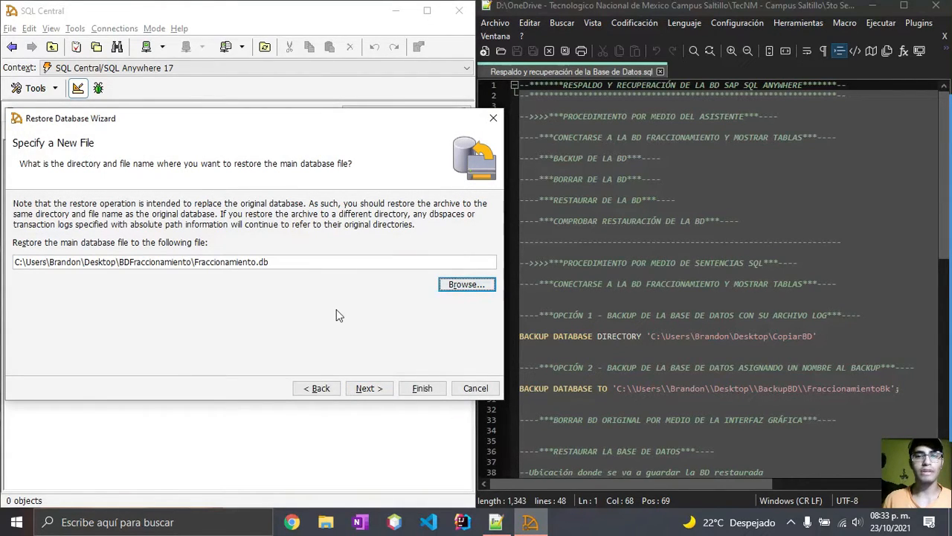
pyautogui.click(369, 388)
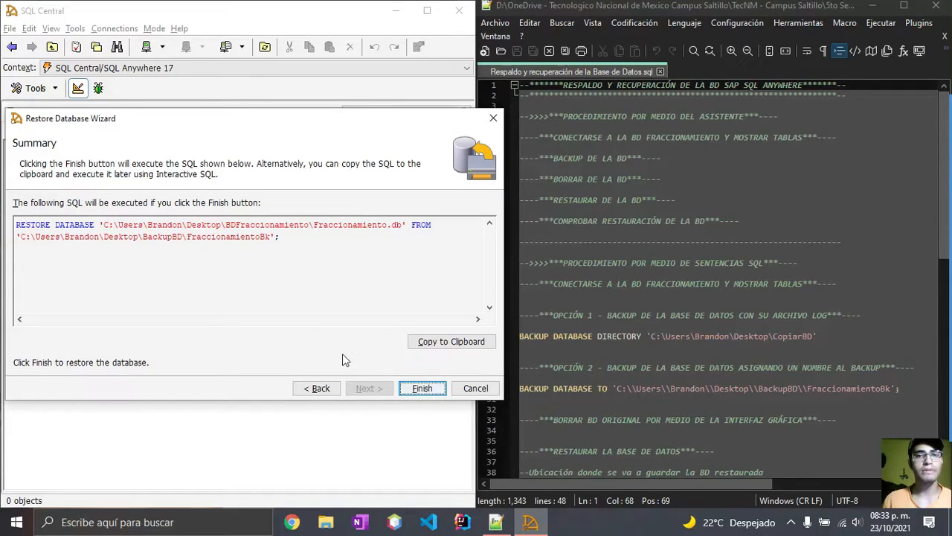
pyautogui.click(418, 390)
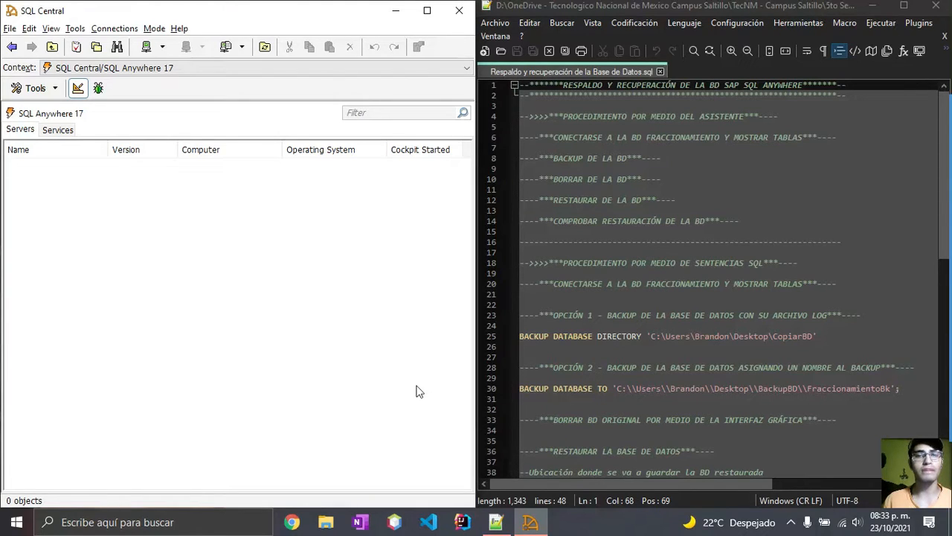
# Check BDFraccionamiento on the desktop for the restored Fraccionamiento.db and its log file
pyautogui.press('super+d')
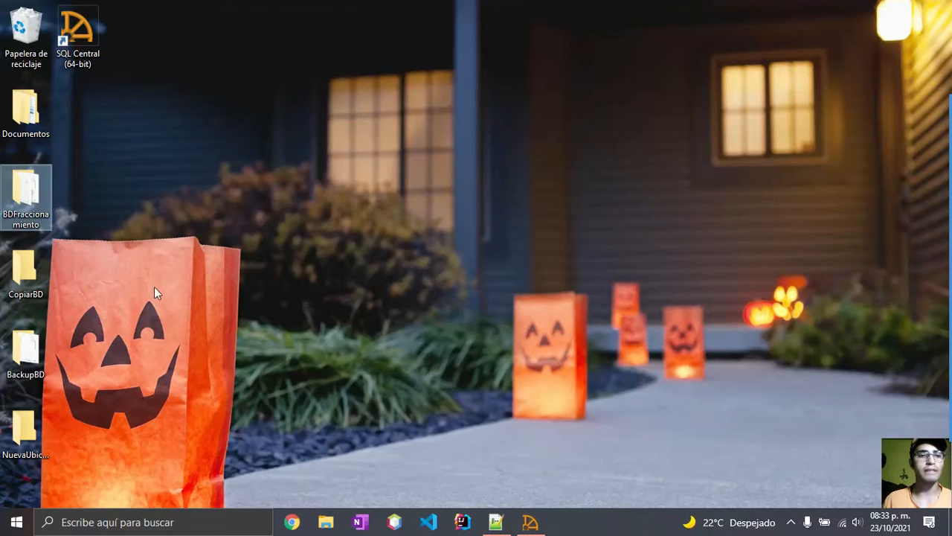
pyautogui.doubleClick(32, 186)
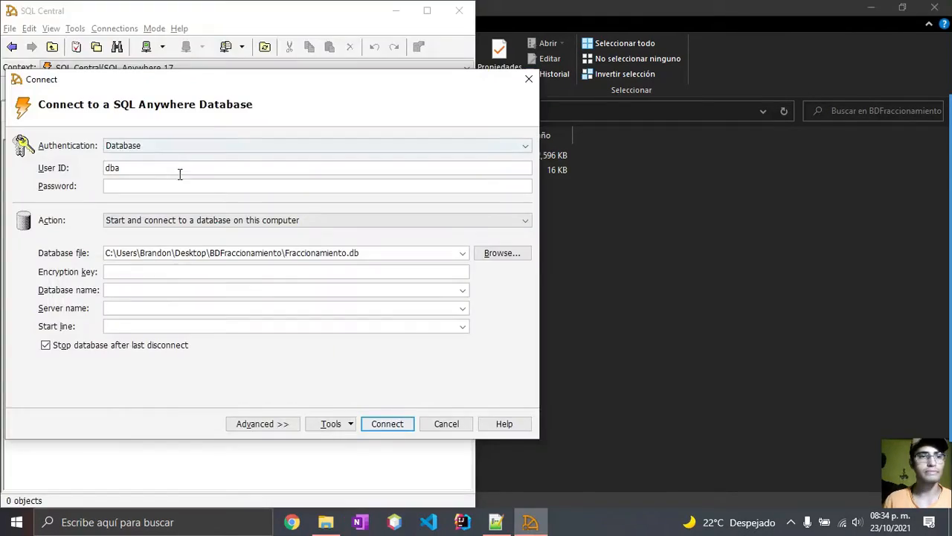
pyautogui.click(169, 187)
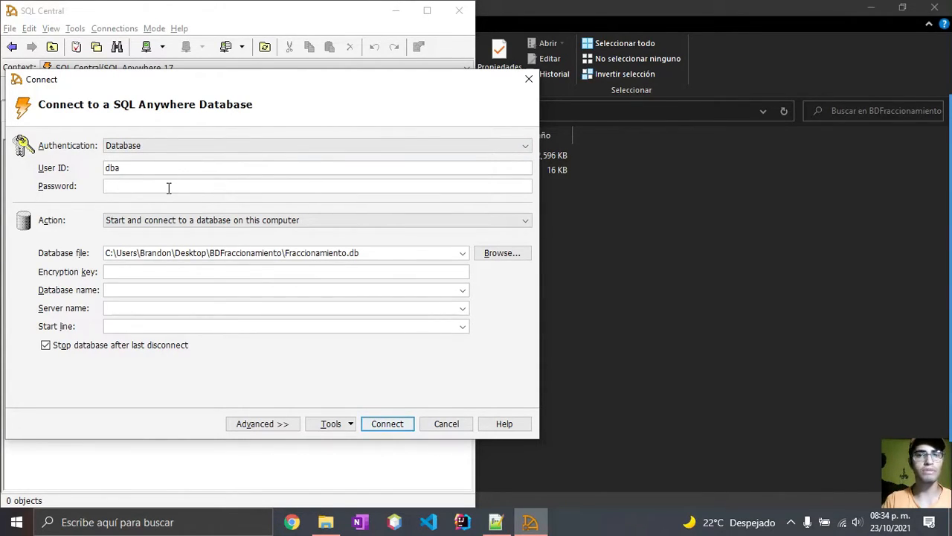
# Enter the password and connect as dba to the local file BDFraccionamiento\Fraccionamiento.db
pyautogui.write('sql')
pyautogui.click(442, 221)
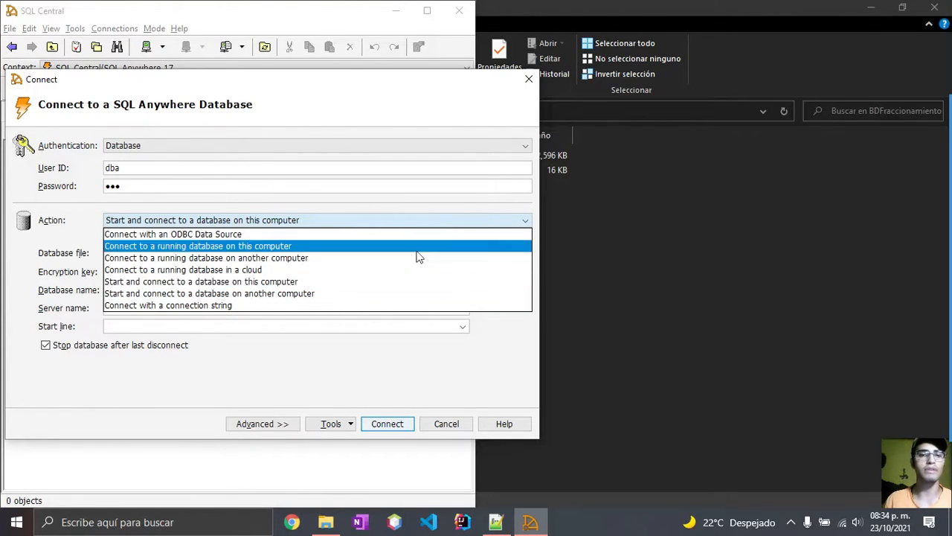
pyautogui.click(373, 281)
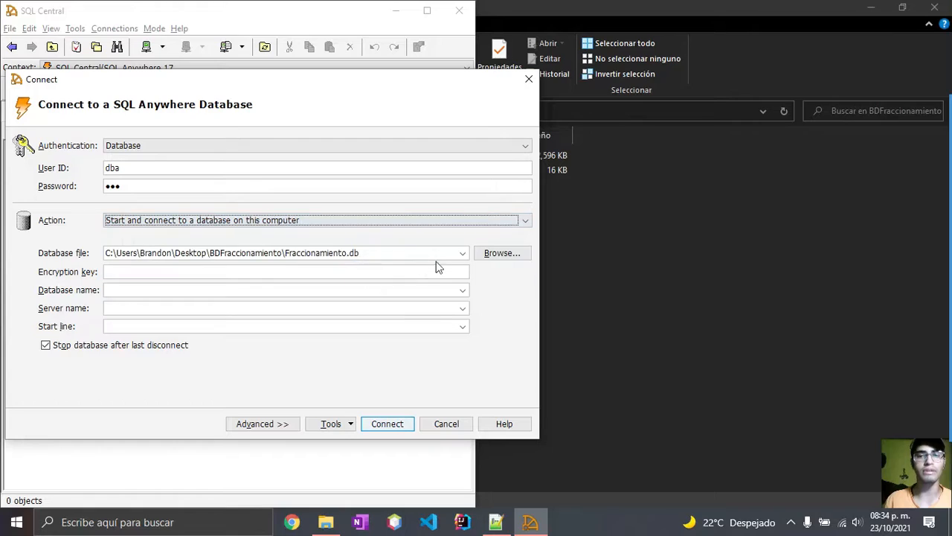
pyautogui.click(496, 254)
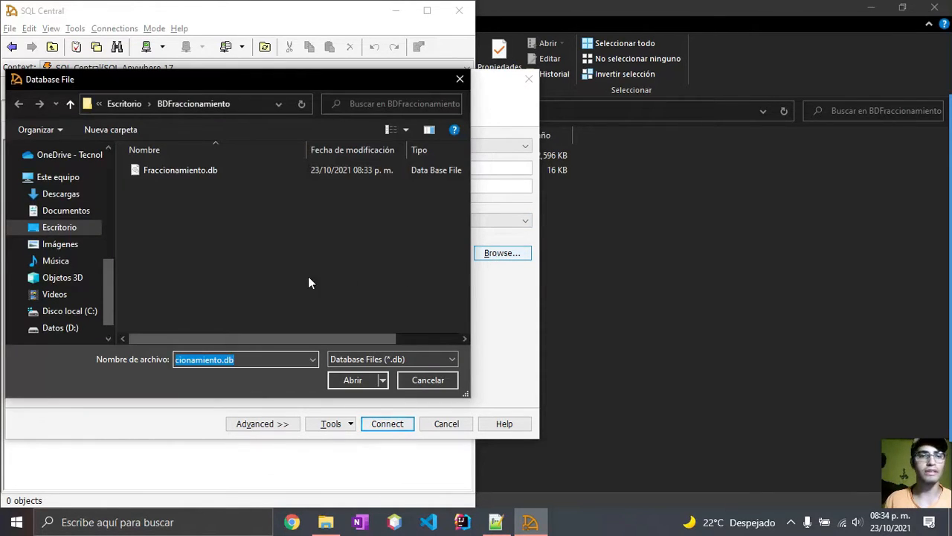
pyautogui.click(41, 227)
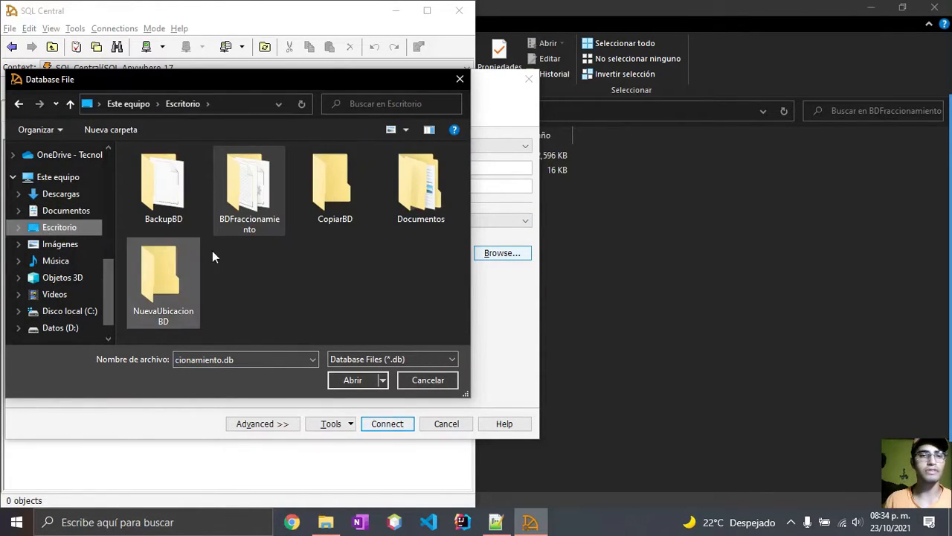
pyautogui.doubleClick(218, 223)
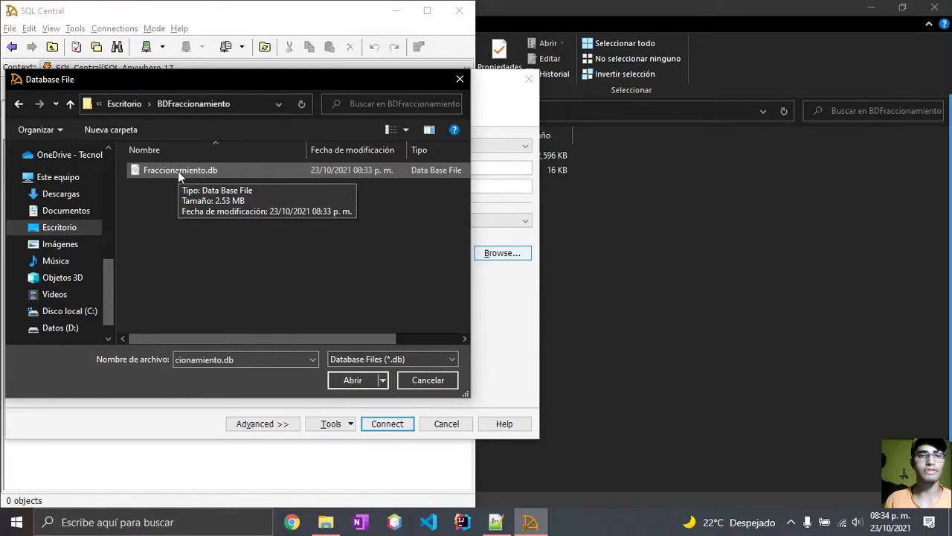
pyautogui.click(179, 171)
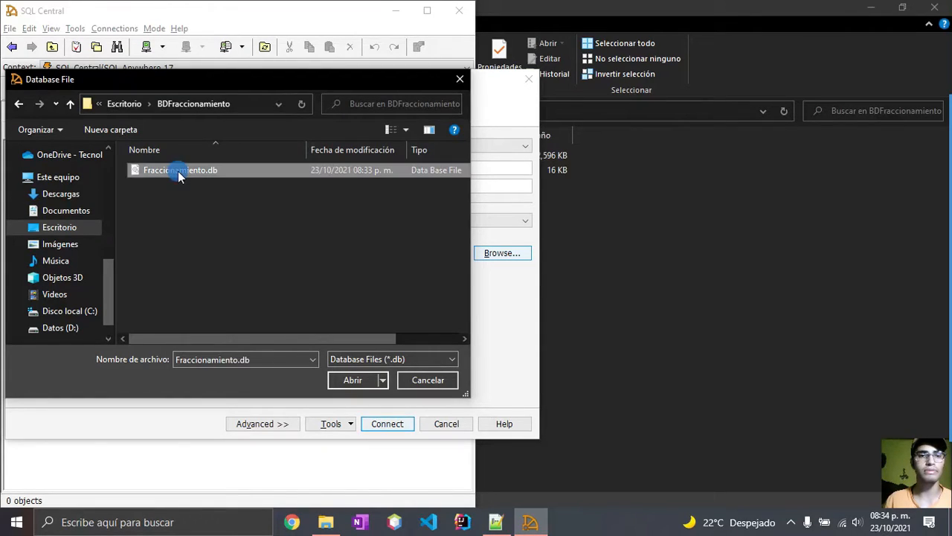
pyautogui.click(350, 380)
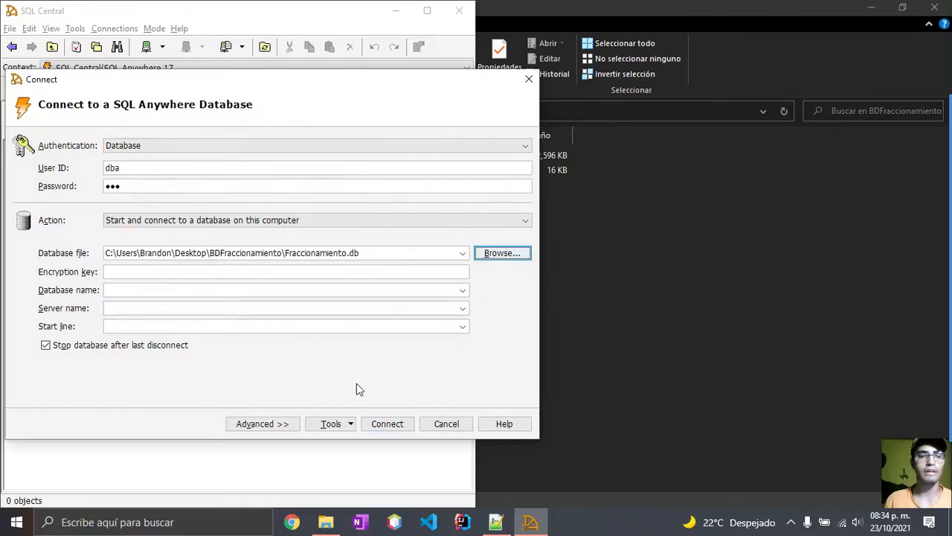
pyautogui.click(391, 425)
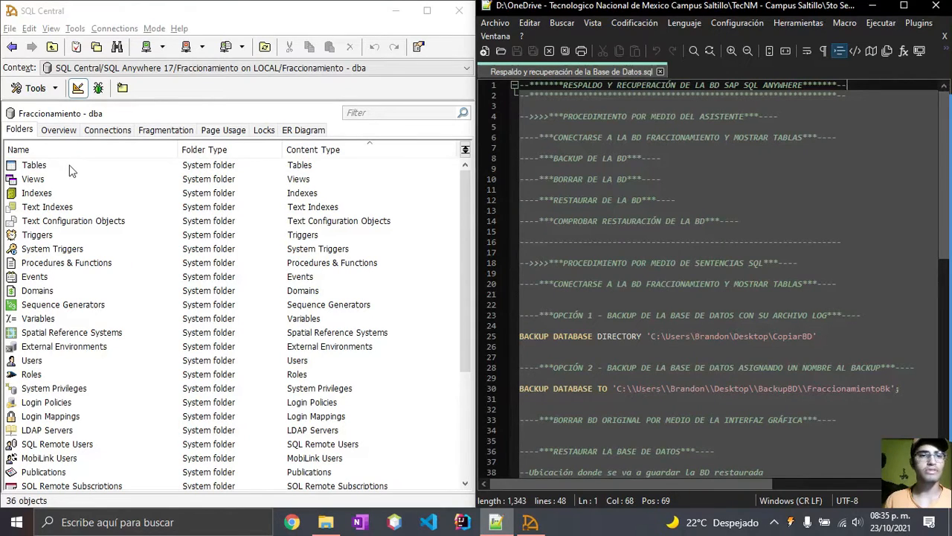
# Open the Tables folder to confirm the 11 restored tables, Caseta through Vivienda
pyautogui.doubleClick(35, 165)
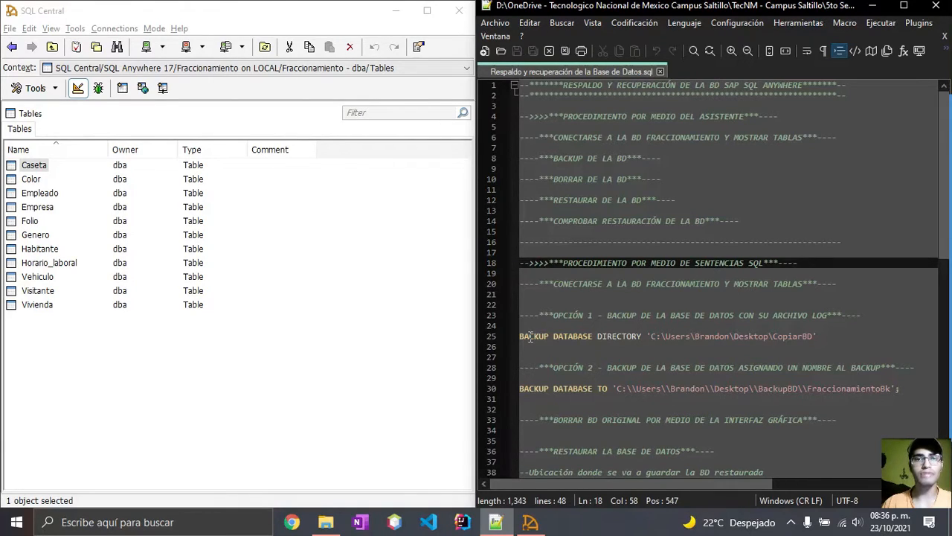
pyautogui.click(167, 393)
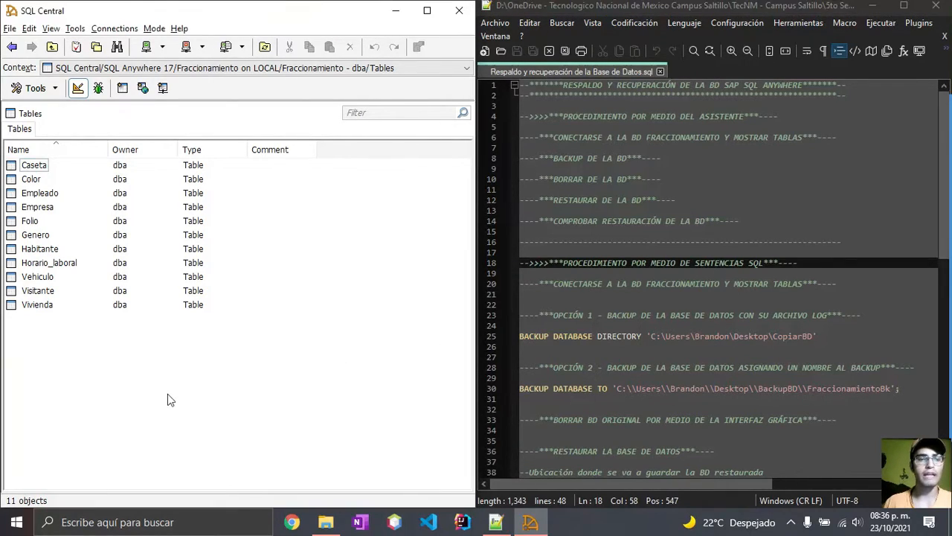
pyautogui.click(22, 89)
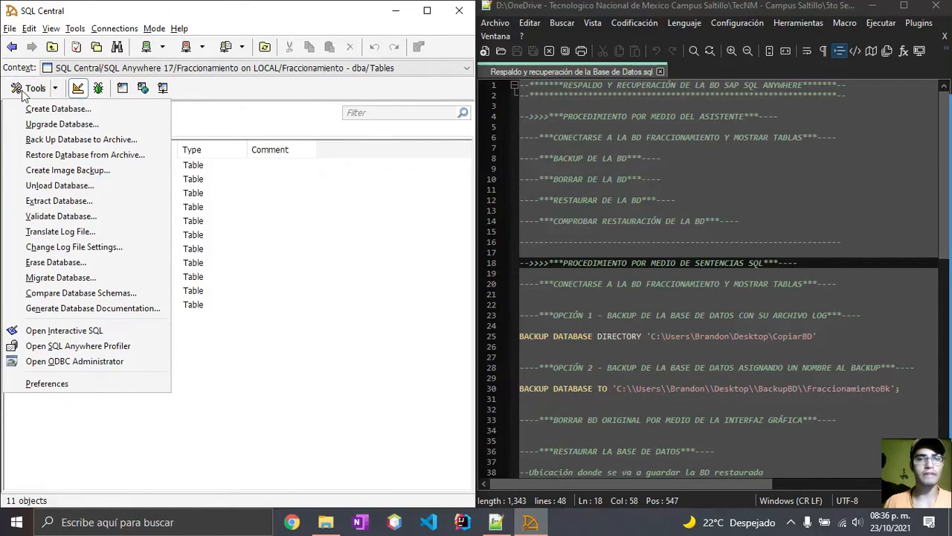
# Connect Interactive SQL as dba to the running Fraccionamiento database, then show the desktop
pyautogui.click(119, 331)
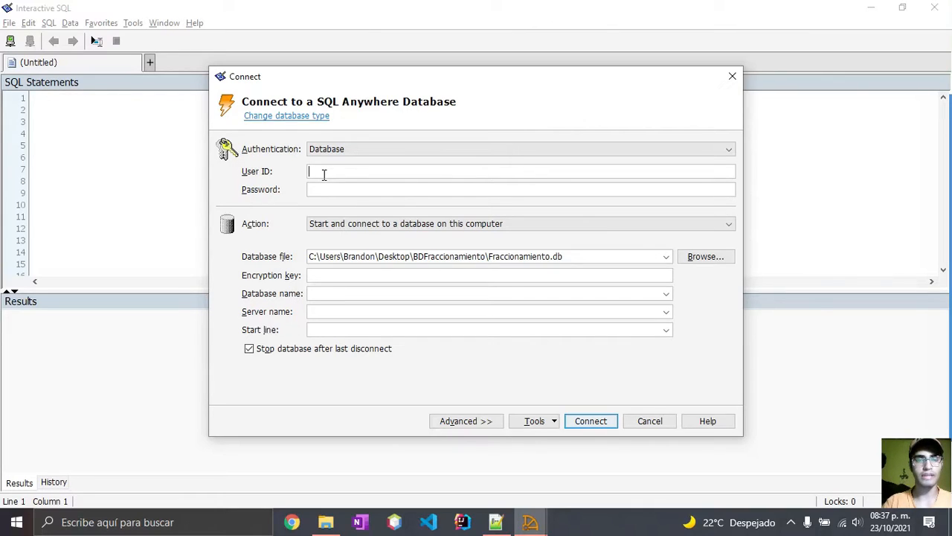
pyautogui.write('dba')
pyautogui.press('Tab')
pyautogui.write('sql')
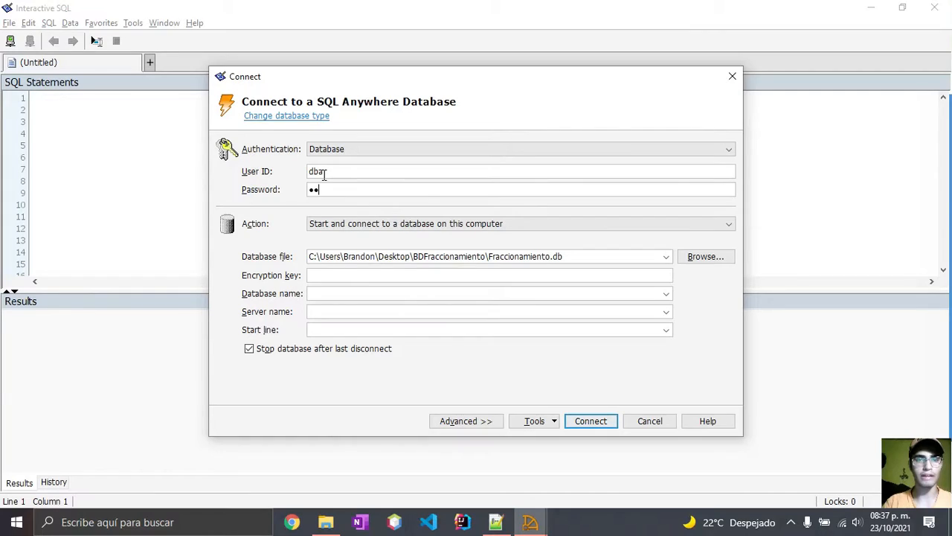
pyautogui.click(394, 223)
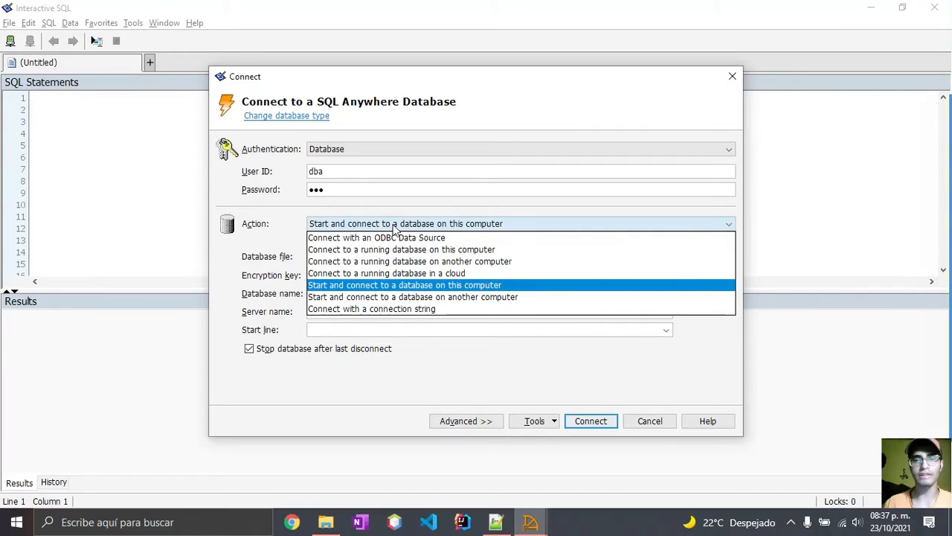
pyautogui.click(398, 252)
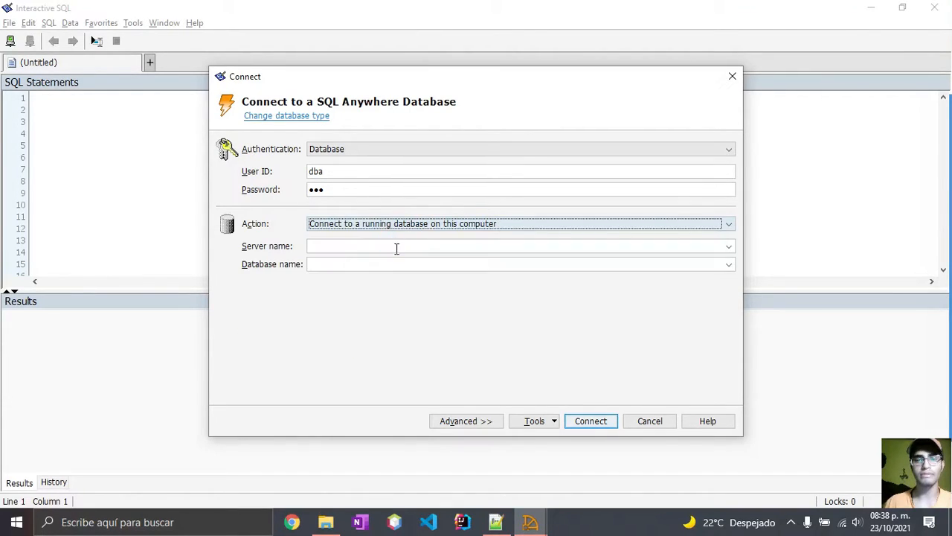
pyautogui.click(589, 415)
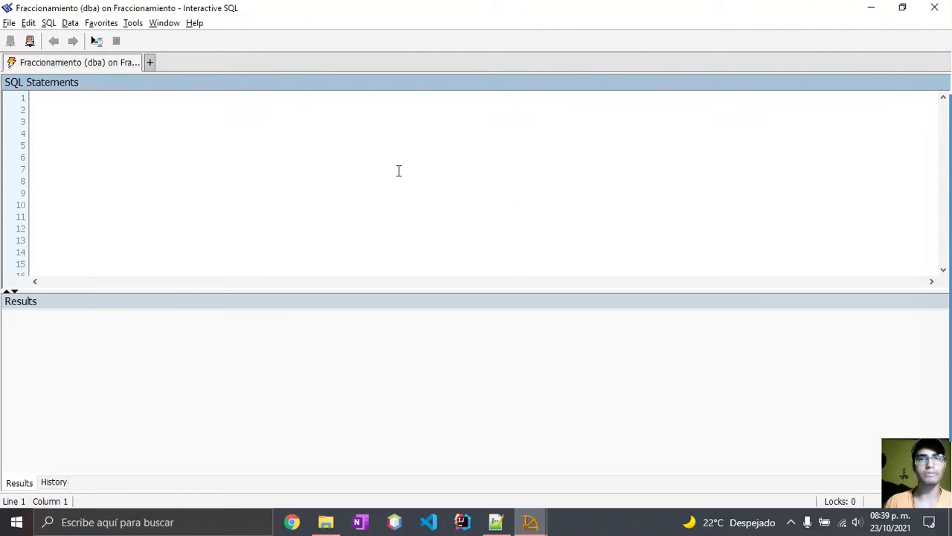
pyautogui.press('super+d')
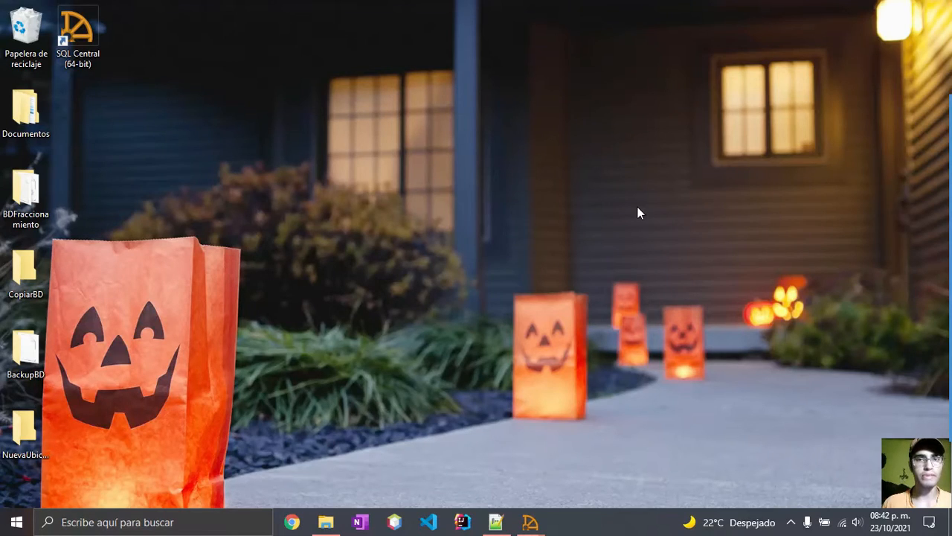
# Delete the old FraccionamientoBk.1 backup from the BackupBD folder
pyautogui.doubleClick(25, 350)
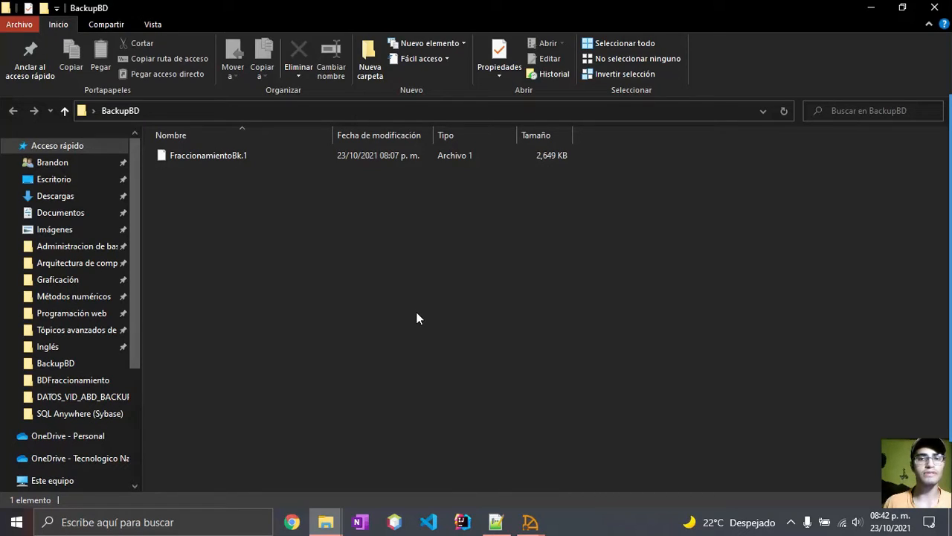
pyautogui.hotkey('ctrl', 'a')
pyautogui.press('Delete')
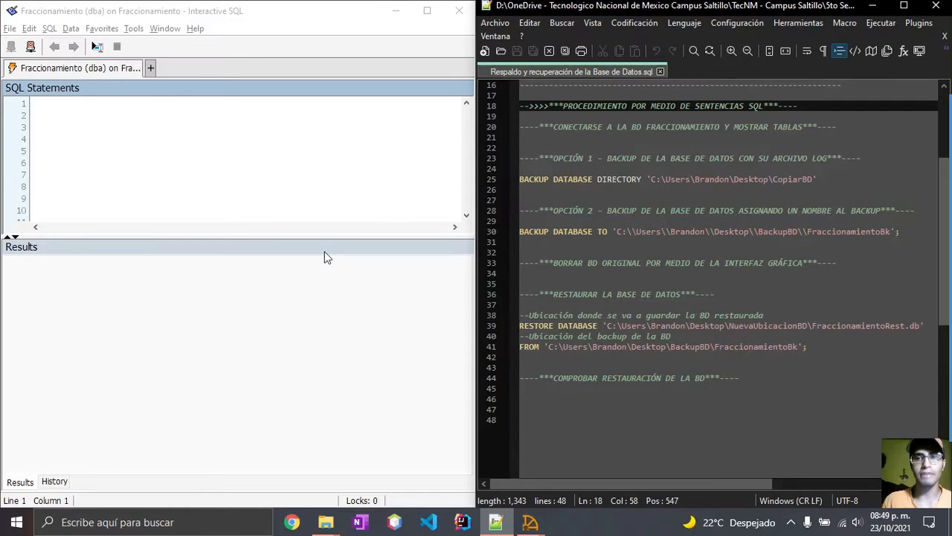
# Paste the Option 1 BACKUP DATABASE DIRECTORY statement (lines 23–25) into Interactive SQL
pyautogui.moveTo(817, 179); pyautogui.dragTo(520, 158)
pyautogui.hotkey('ctrl', 'c')
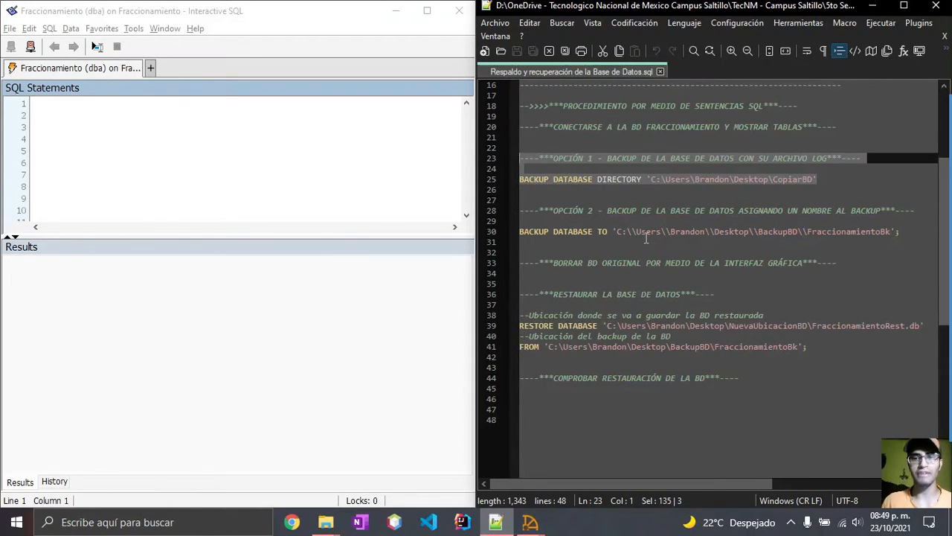
pyautogui.click(405, 159)
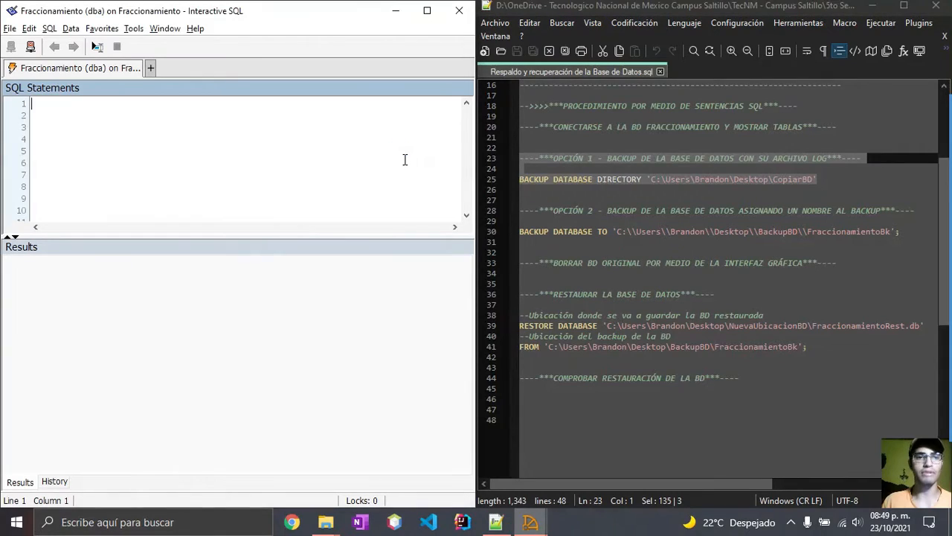
pyautogui.hotkey('ctrl', 'v')
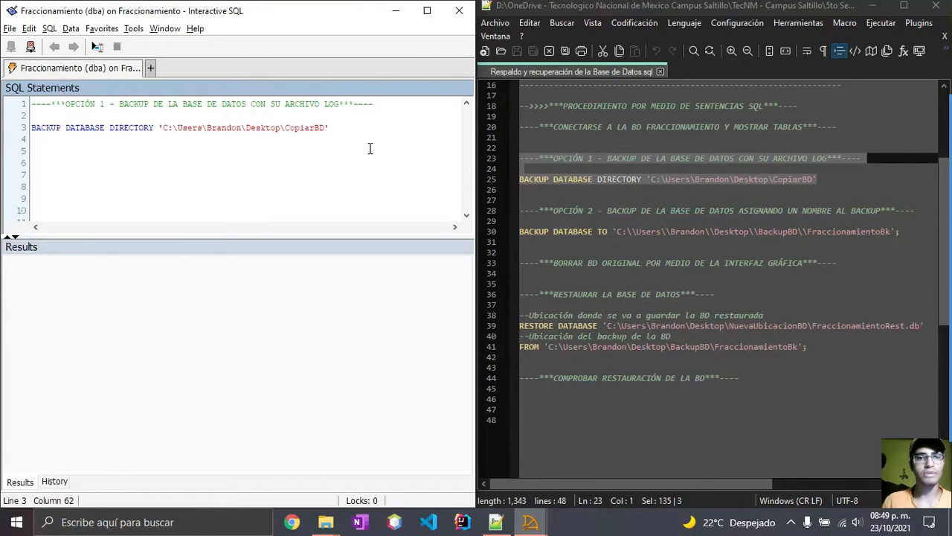
pyautogui.click(330, 128)
# Run the CopiarBD backup statement and check the copied Fraccionamiento.db and log in CopiarBD
pyautogui.press('F5')
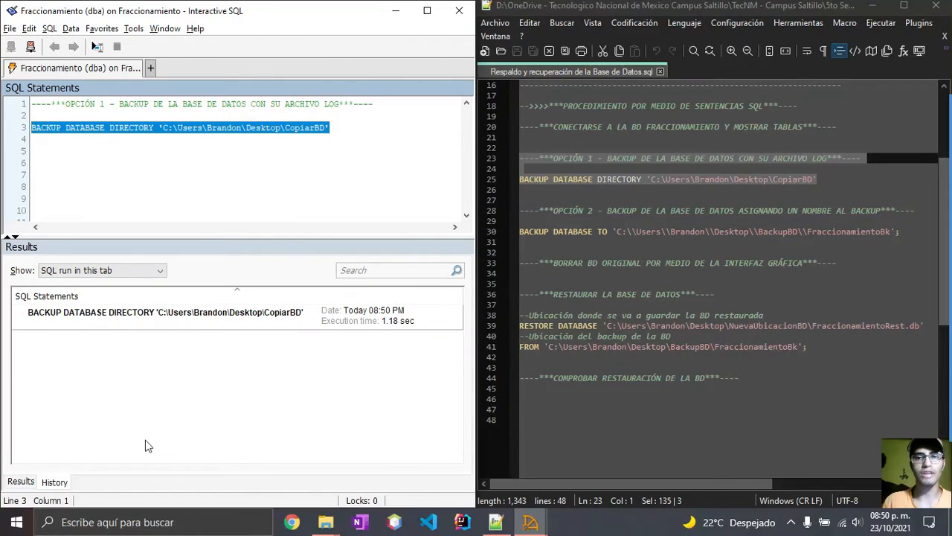
pyautogui.press('super+d')
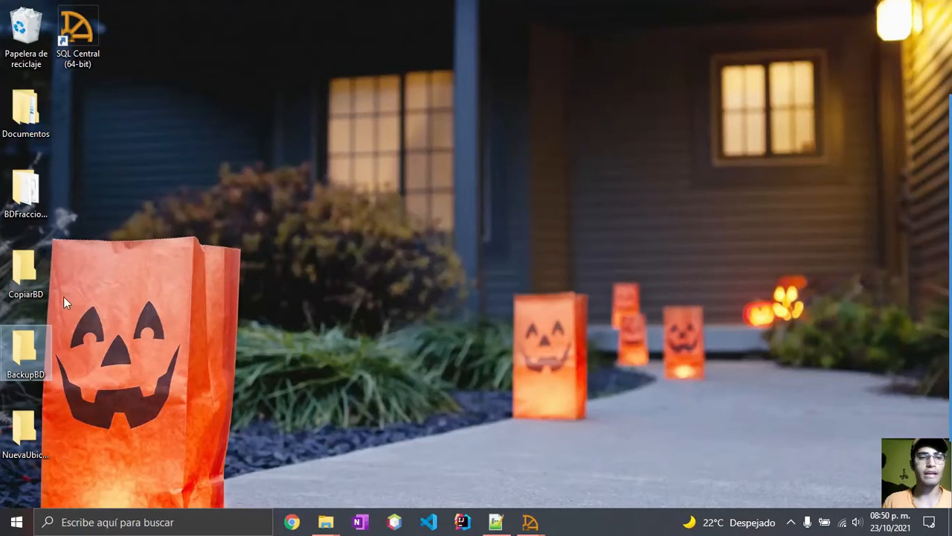
pyautogui.doubleClick(26, 275)
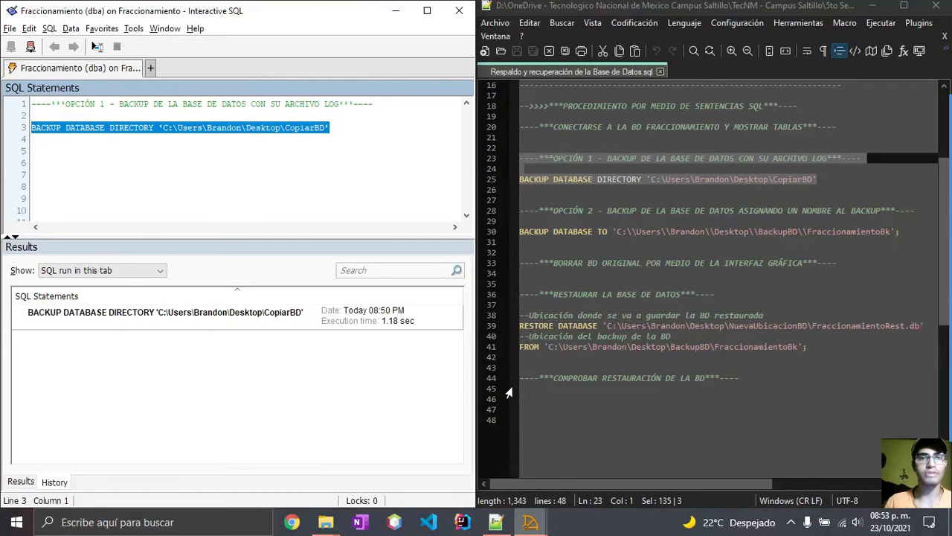
# Replace the Interactive SQL statements with the Option 2 BACKUP DATABASE TO lines 28–30
pyautogui.moveTo(900, 231); pyautogui.dragTo(519, 210)
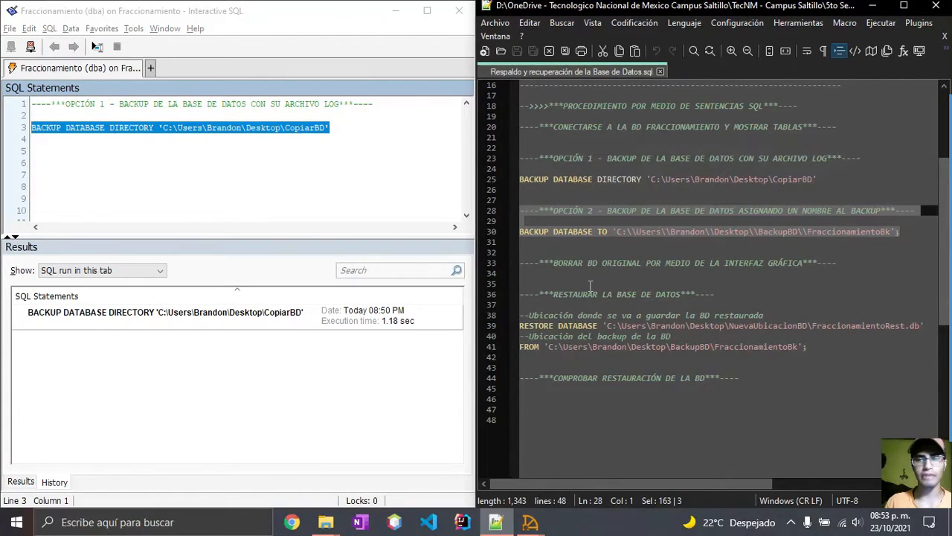
pyautogui.hotkey('ctrl', 'c')
pyautogui.click(96, 139)
pyautogui.hotkey('ctrl', 'a')
pyautogui.hotkey('ctrl', 'v')
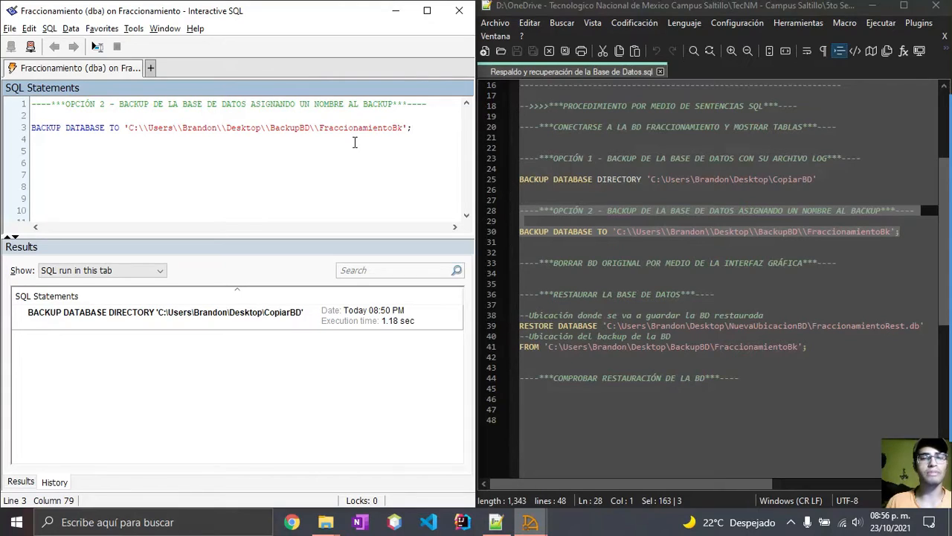
# Run the statement and confirm FraccionamientoBk.1 appears in the BackupBD folder
pyautogui.press('F5')
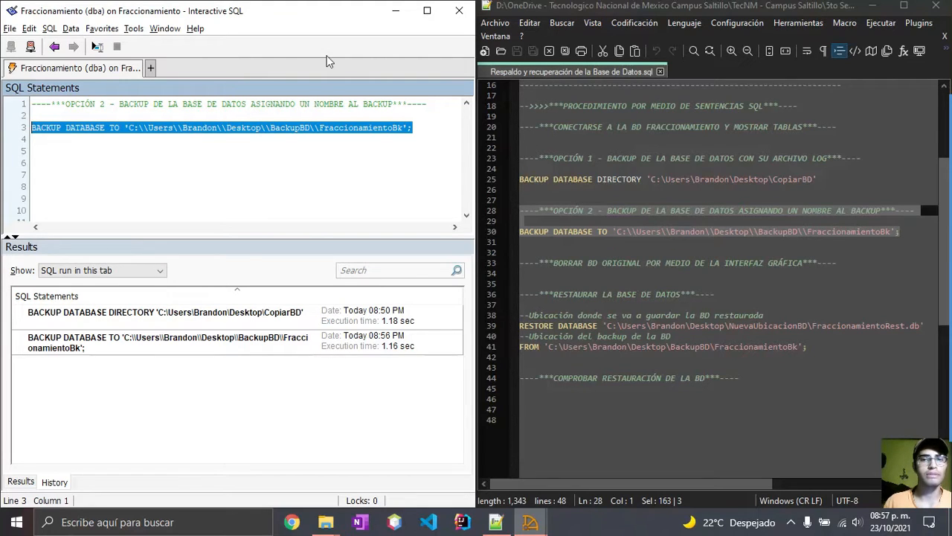
pyautogui.press('super+d')
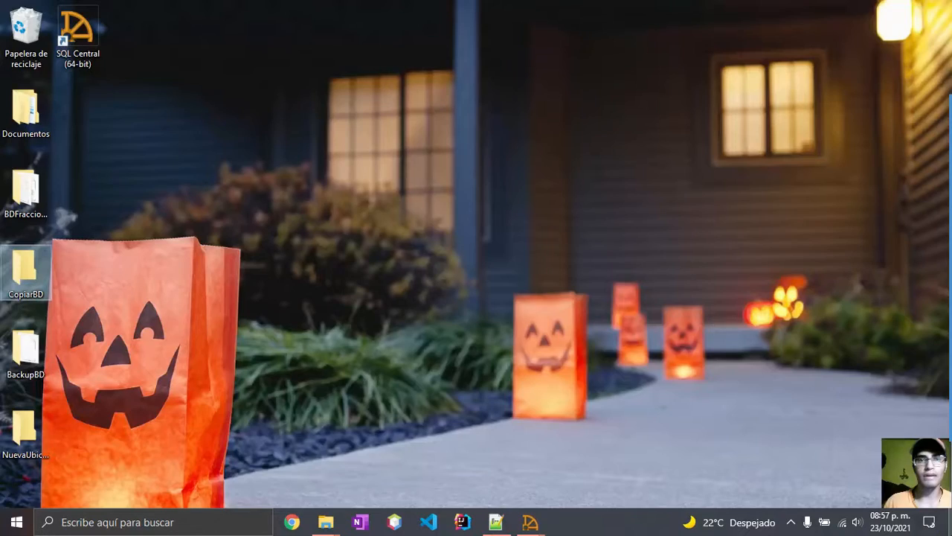
pyautogui.doubleClick(25, 360)
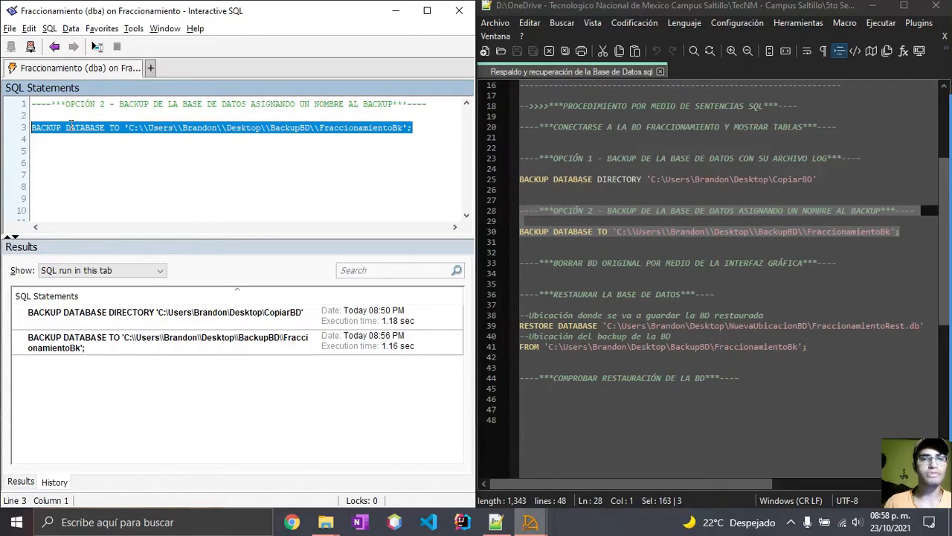
# Disconnect both Interactive SQL and SQL Central from the Fraccionamiento database
pyautogui.click(31, 46)
pyautogui.hotkey('alt', 'F4')
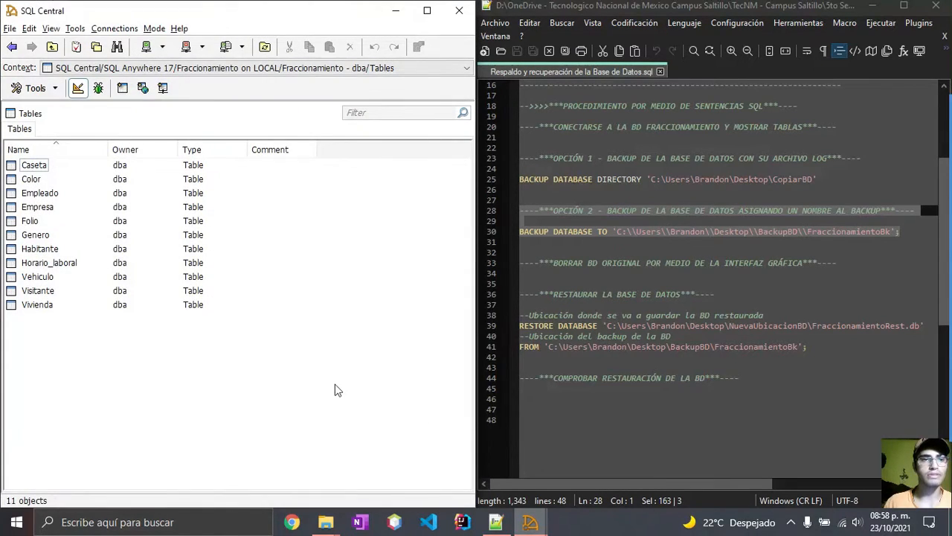
pyautogui.click(186, 47)
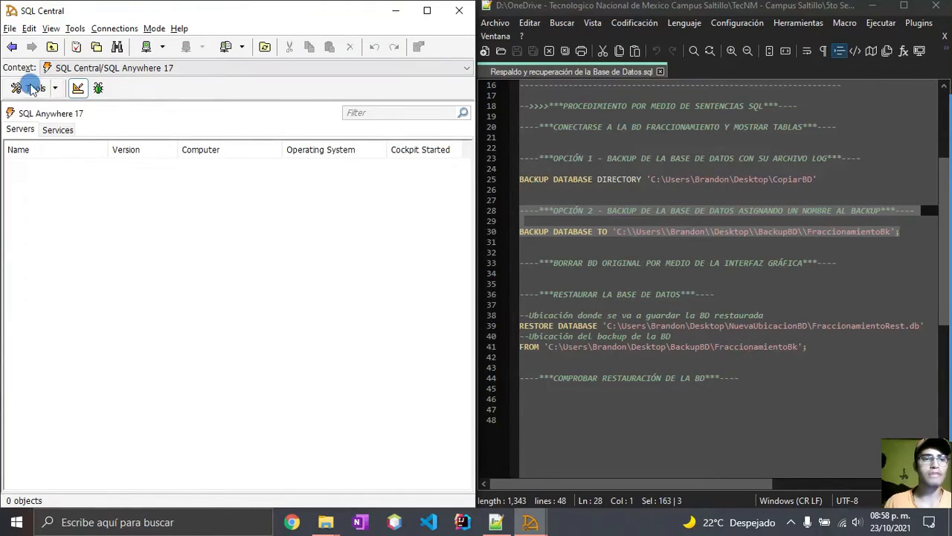
# Start the Erase Database wizard for a database on this computer
pyautogui.click(32, 89)
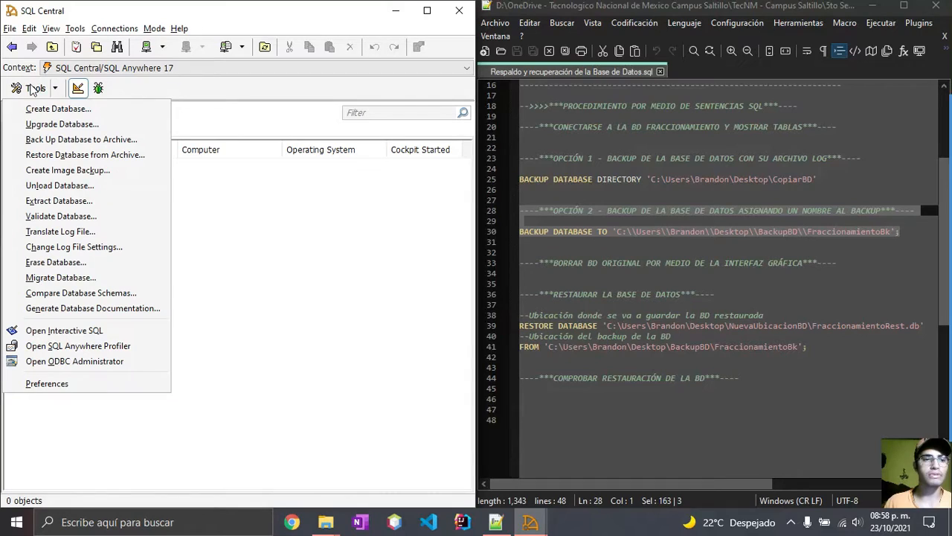
pyautogui.click(44, 262)
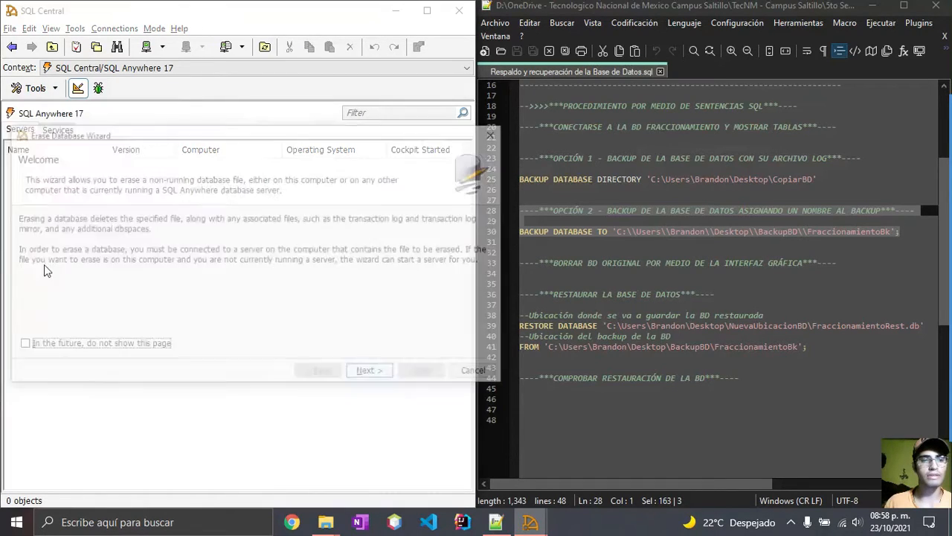
pyautogui.click(376, 372)
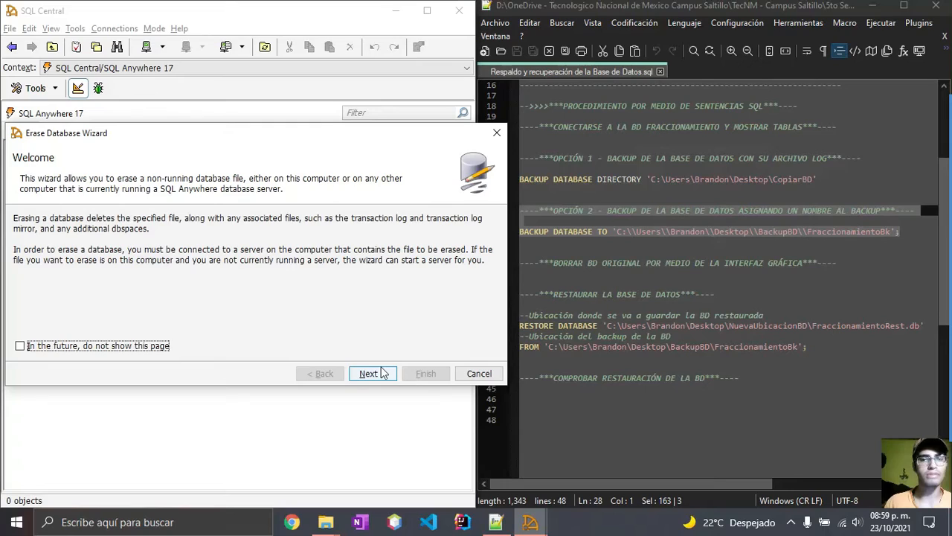
pyautogui.click(379, 373)
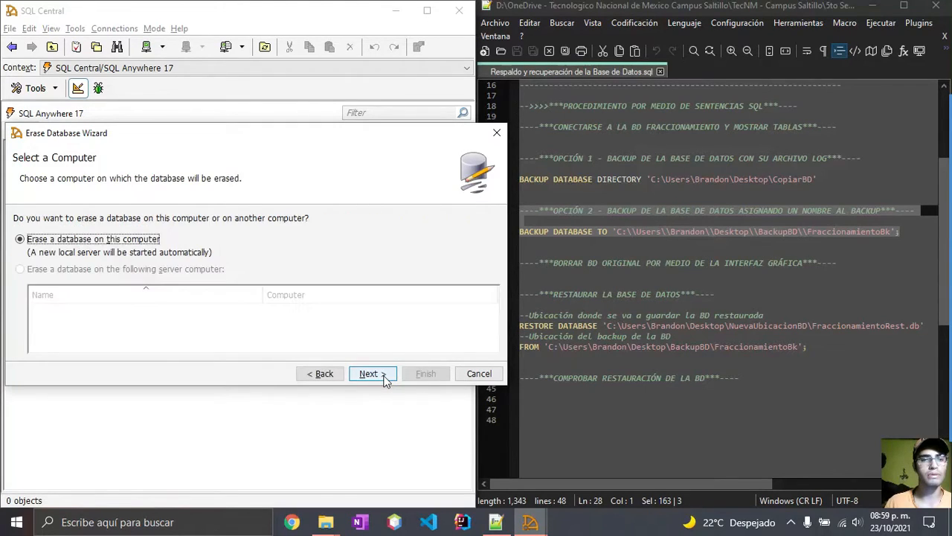
pyautogui.click(372, 373)
# Select BDFraccionamiento\Fraccionamiento.db in the wizard and erase it
pyautogui.click(464, 260)
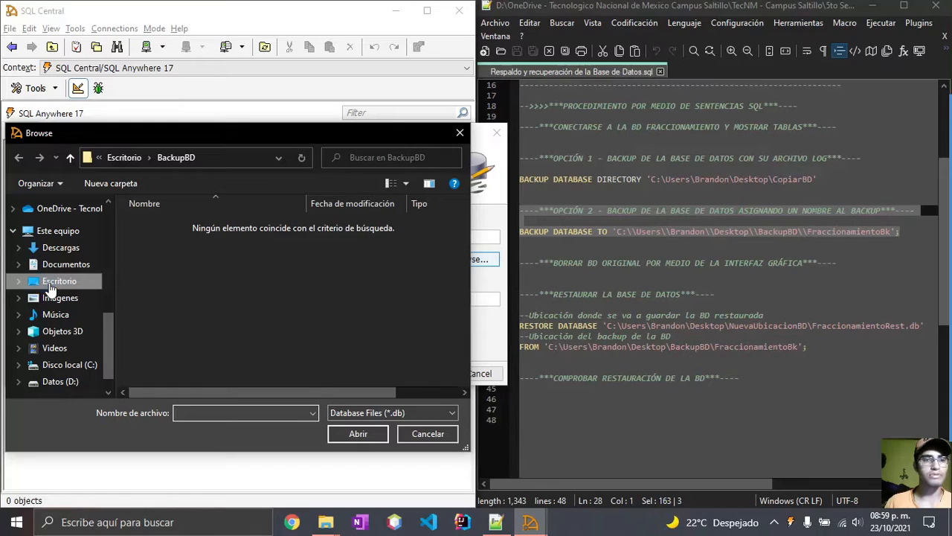
pyautogui.click(50, 288)
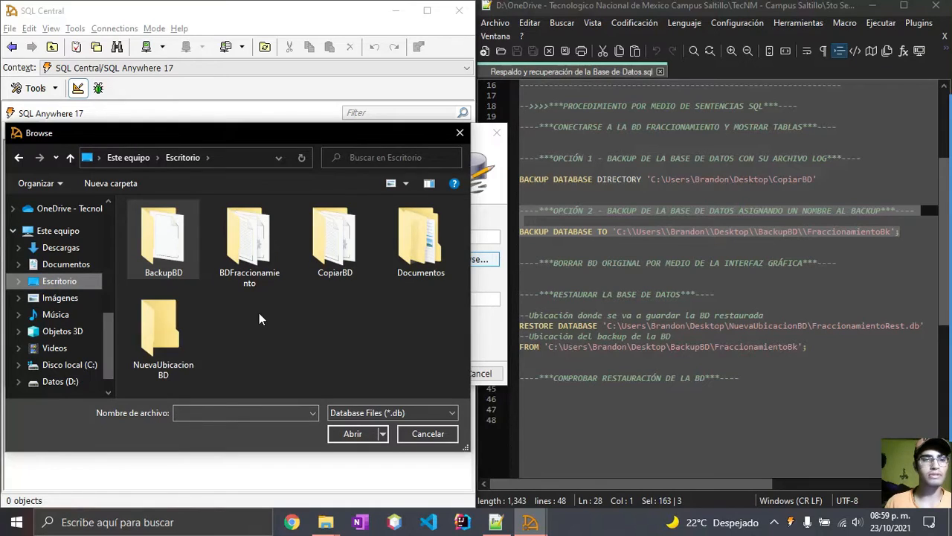
pyautogui.doubleClick(268, 228)
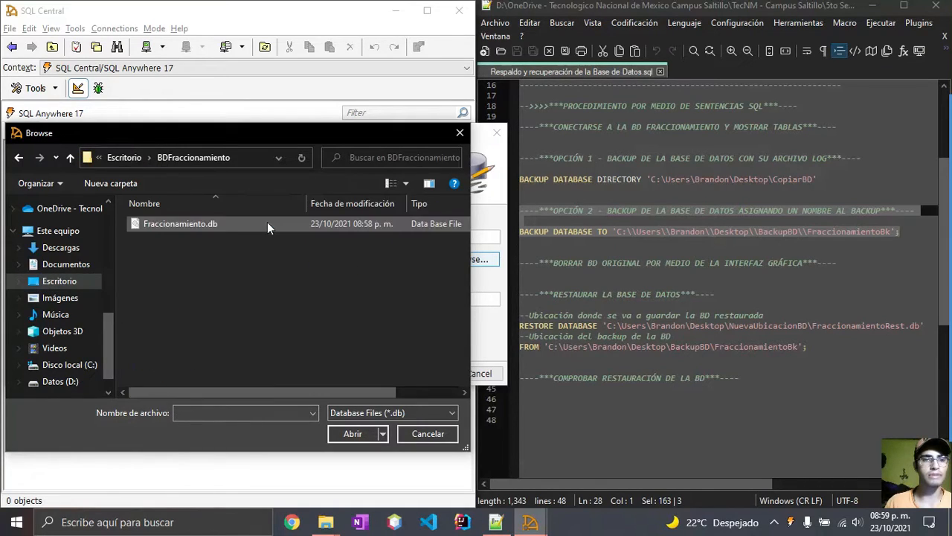
pyautogui.doubleClick(267, 222)
pyautogui.click(376, 373)
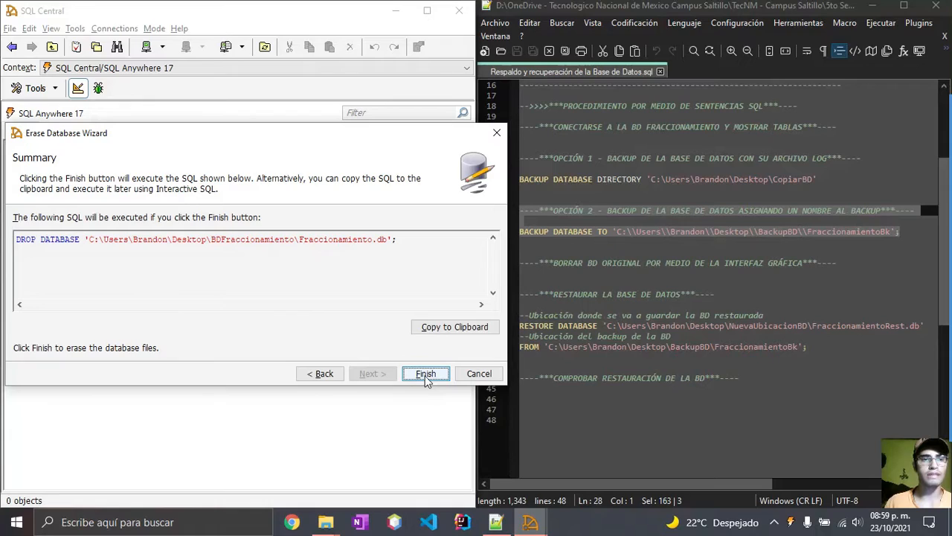
pyautogui.click(426, 374)
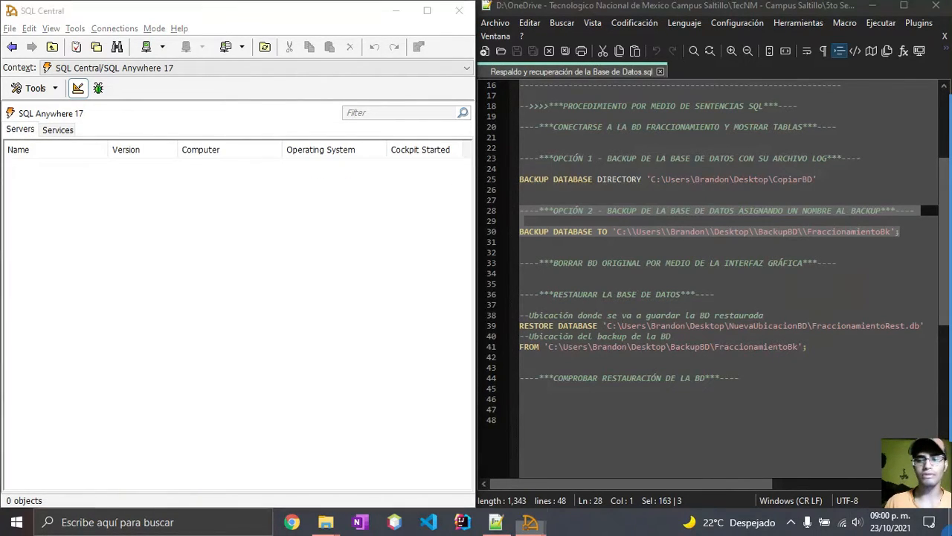
pyautogui.press('super+d')
# Check that BDFraccionamiento is empty, then connect Interactive SQL to demo17 via ODBC with the password
pyautogui.doubleClick(42, 191)
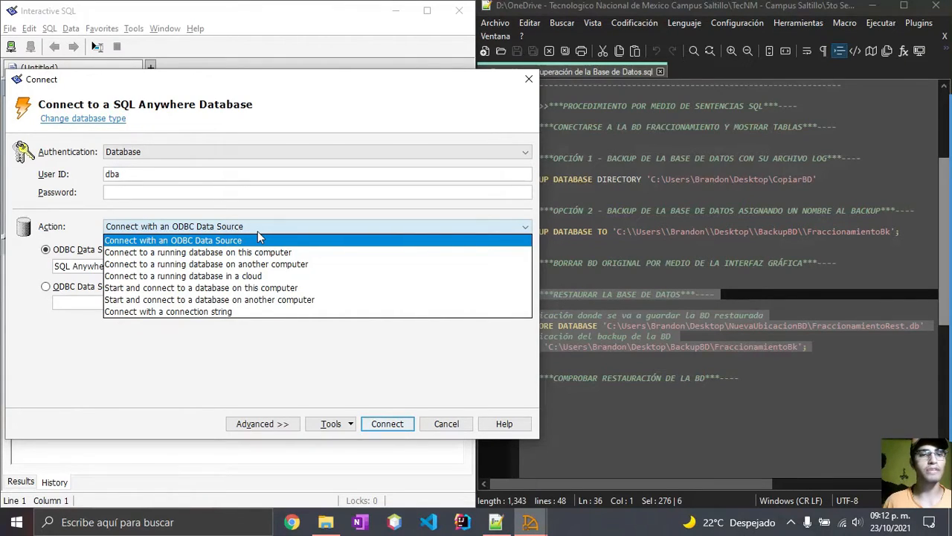
pyautogui.click(246, 241)
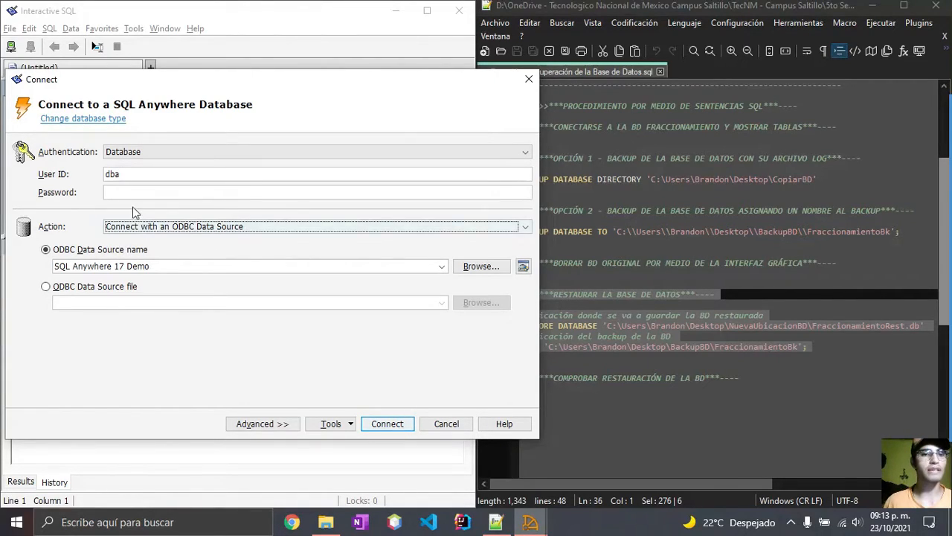
pyautogui.click(155, 193)
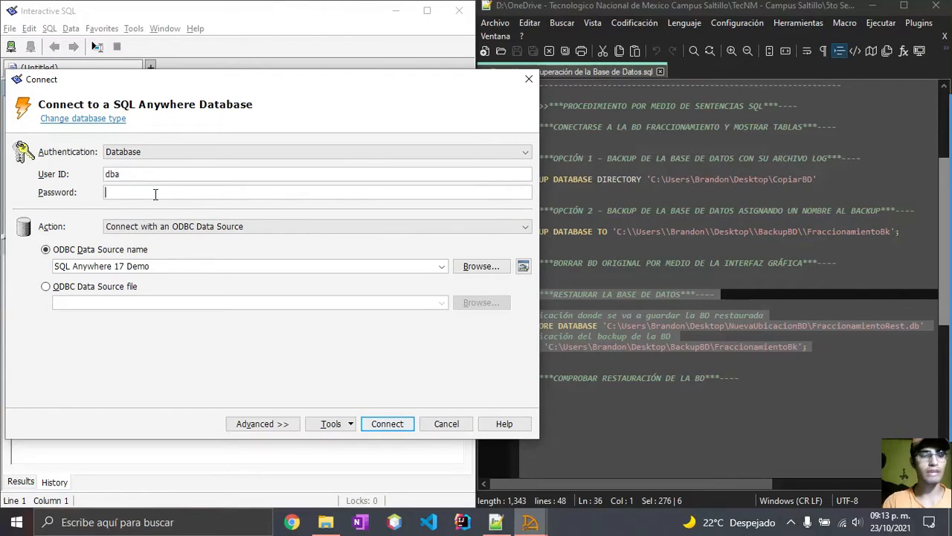
pyautogui.write('sql')
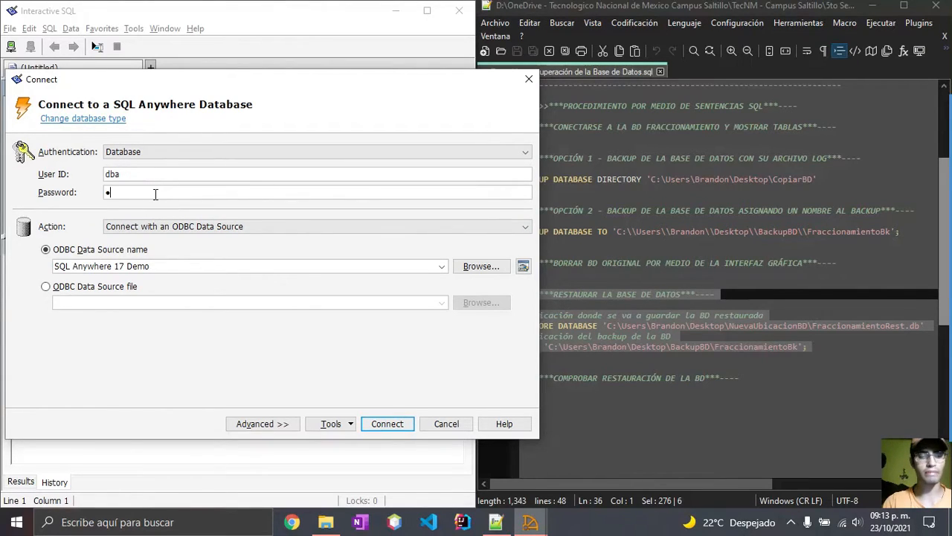
pyautogui.click(383, 423)
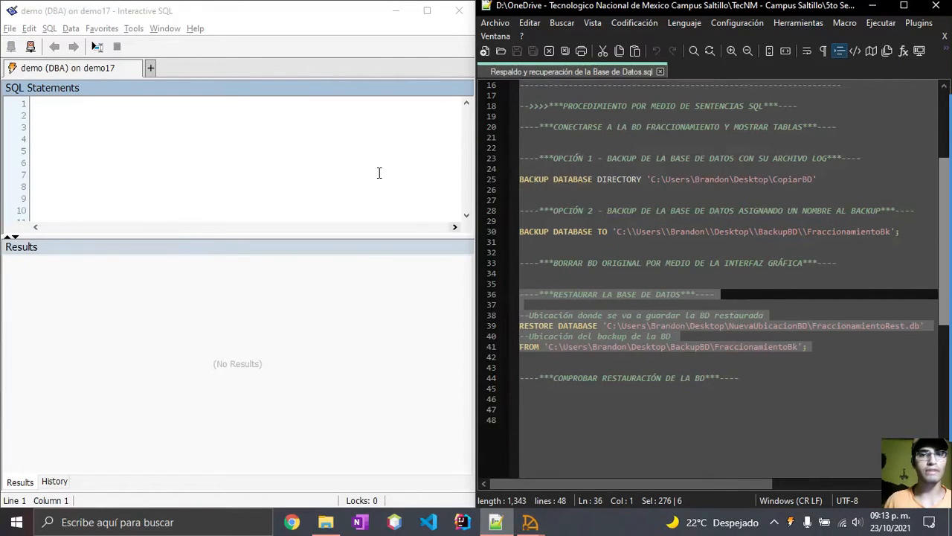
# Paste the RESTORE DATABASE block and run lines 3-6, creating FraccionamientoRest.db from FraccionamientoBk
pyautogui.click(355, 132)
pyautogui.hotkey('ctrl', 'v')
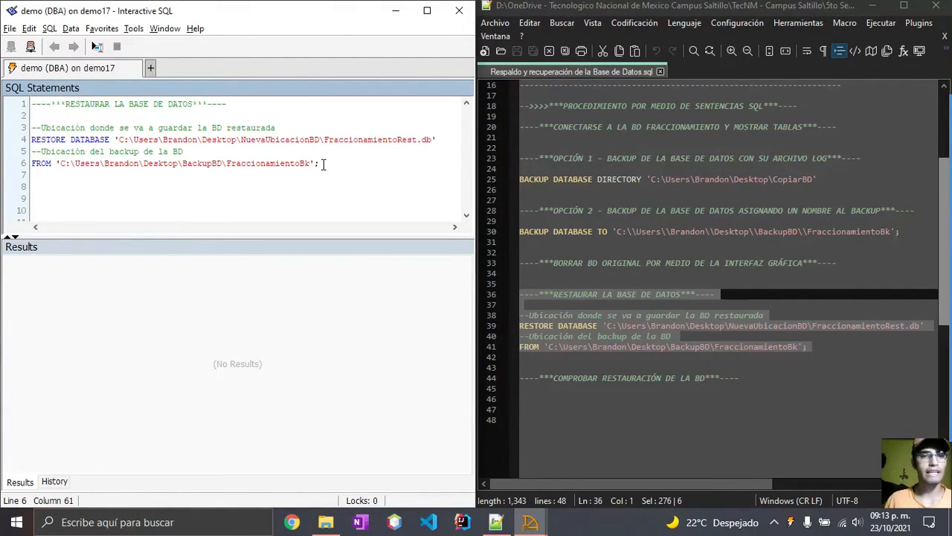
pyautogui.keyDown('shift'); pyautogui.click(53, 163); pyautogui.keyUp('shift')
pyautogui.moveTo(43, 152); pyautogui.dragTo(31, 127)
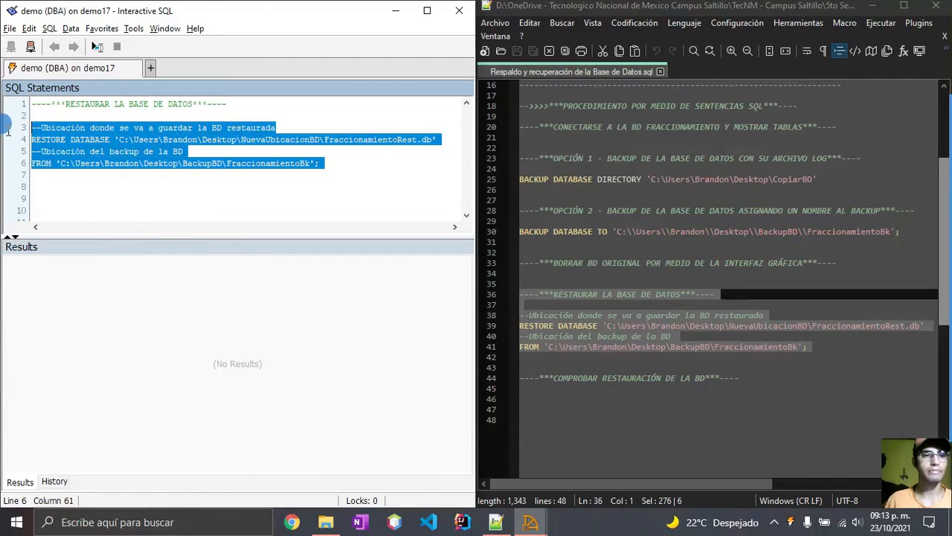
pyautogui.press('F9')
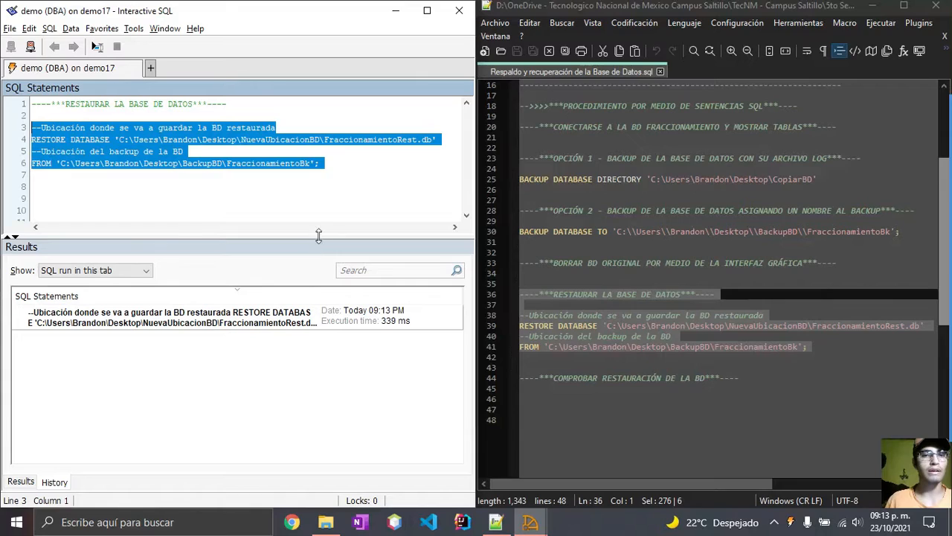
pyautogui.click(350, 164)
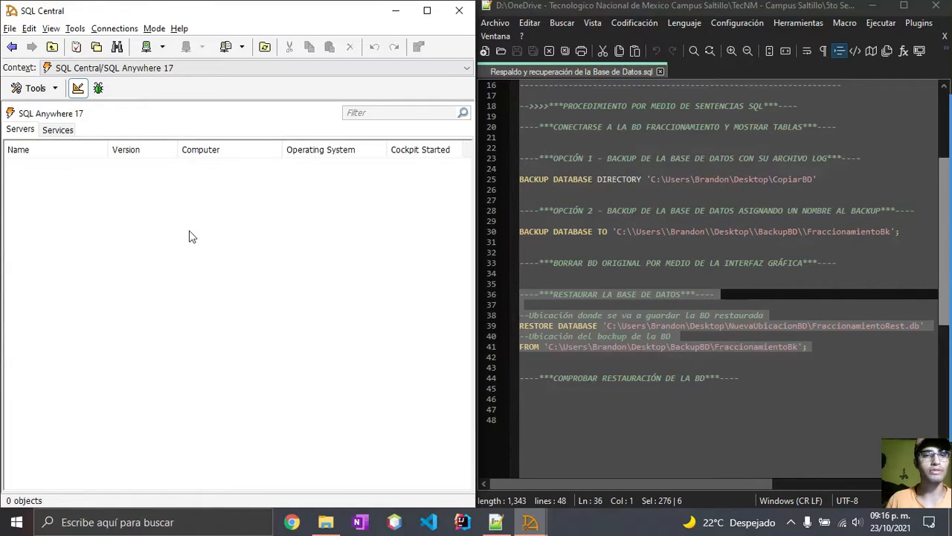
# Start and connect SQL Central to NuevaUbicacionBD\FraccionamientoRest.db with SQL Anywhere 17 and the password
pyautogui.click(146, 48)
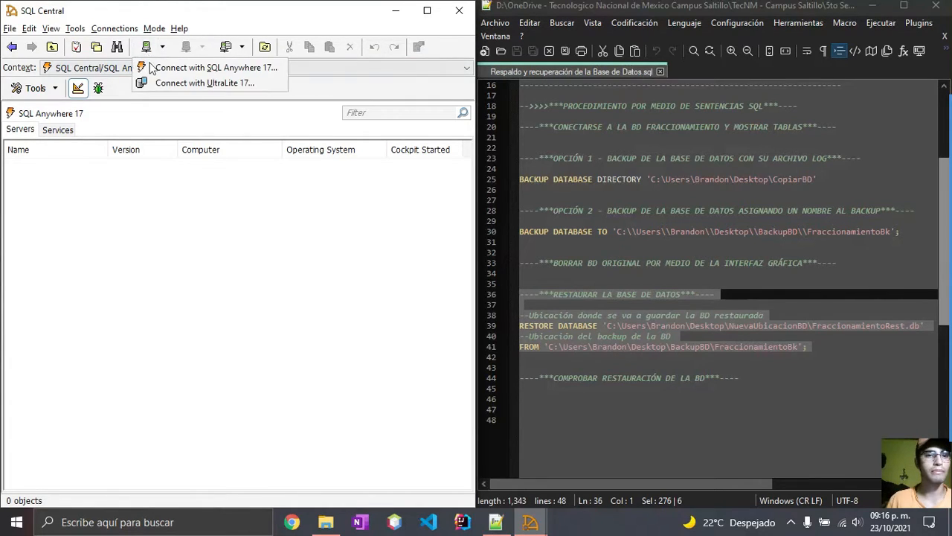
pyautogui.click(153, 67)
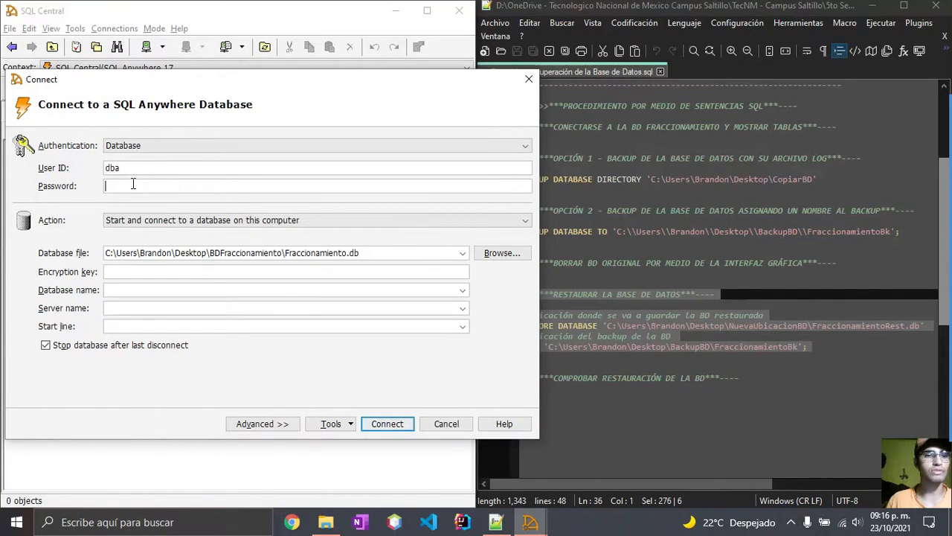
pyautogui.write('sq')
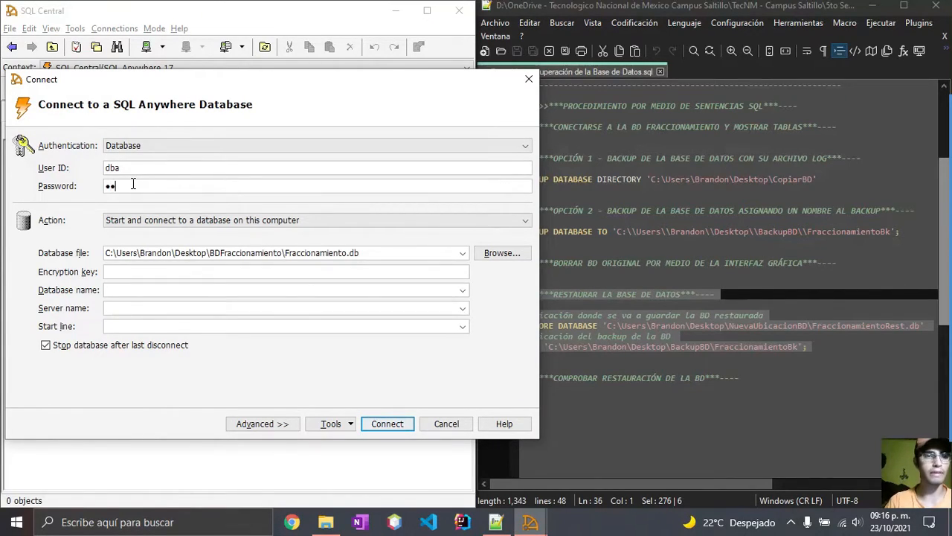
pyautogui.click(157, 220)
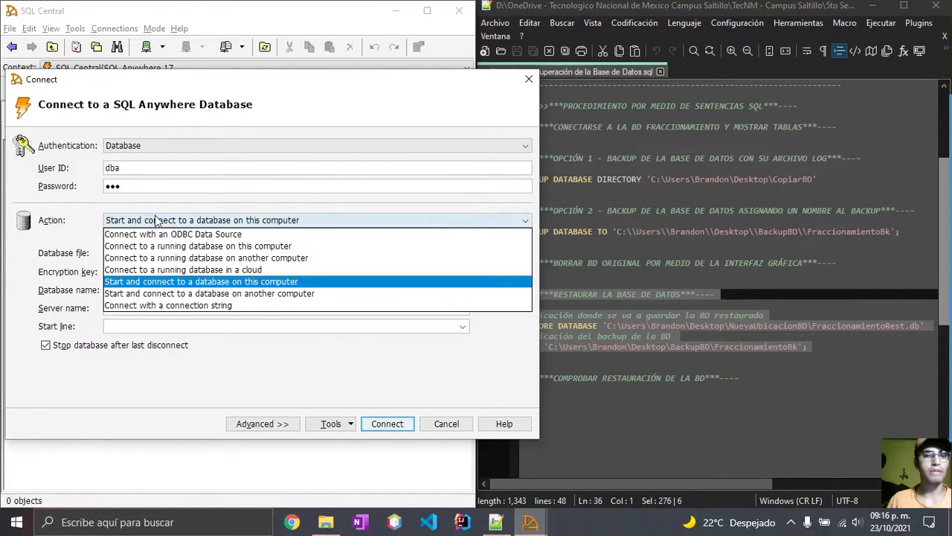
pyautogui.click(212, 282)
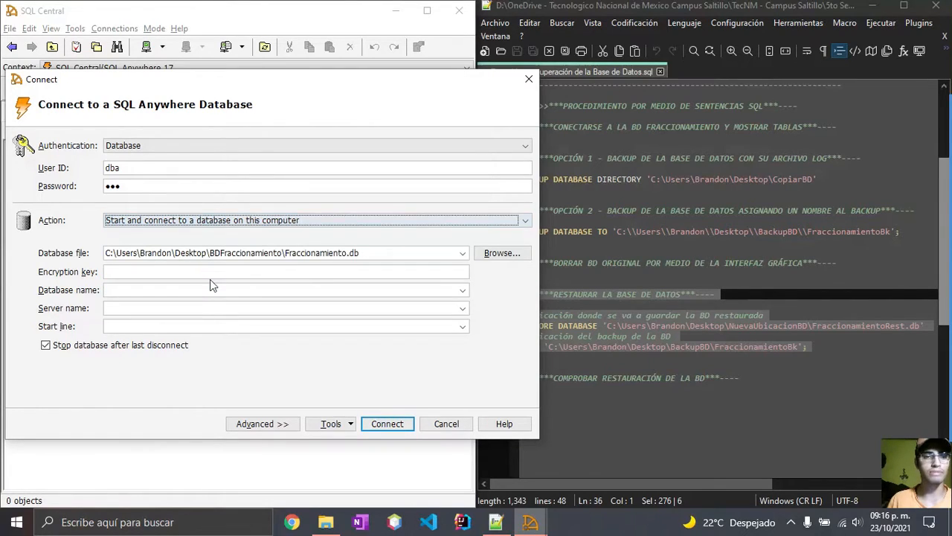
pyautogui.click(503, 257)
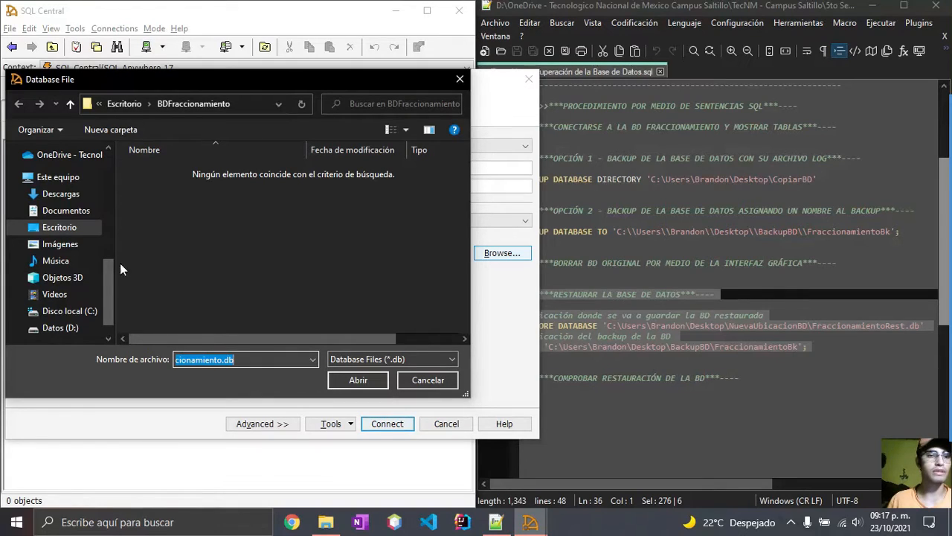
pyautogui.click(55, 227)
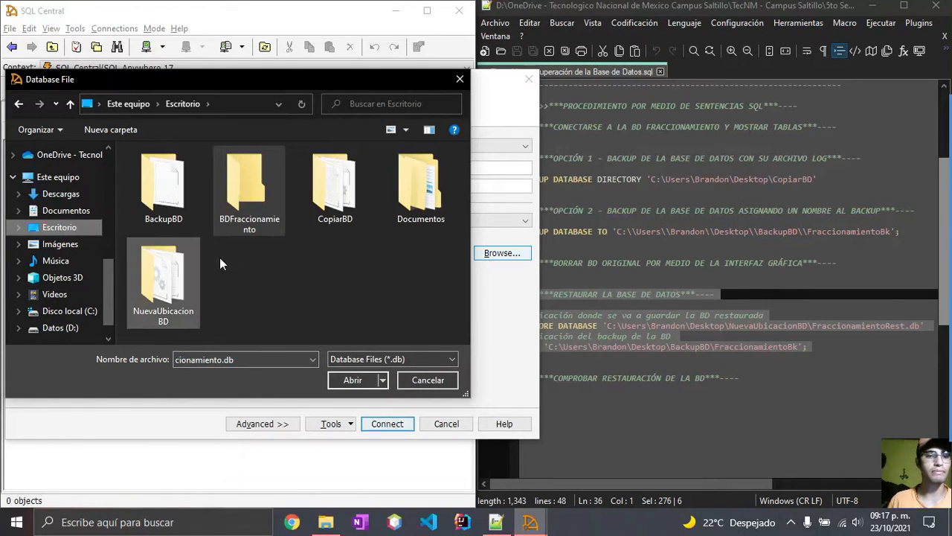
pyautogui.doubleClick(170, 269)
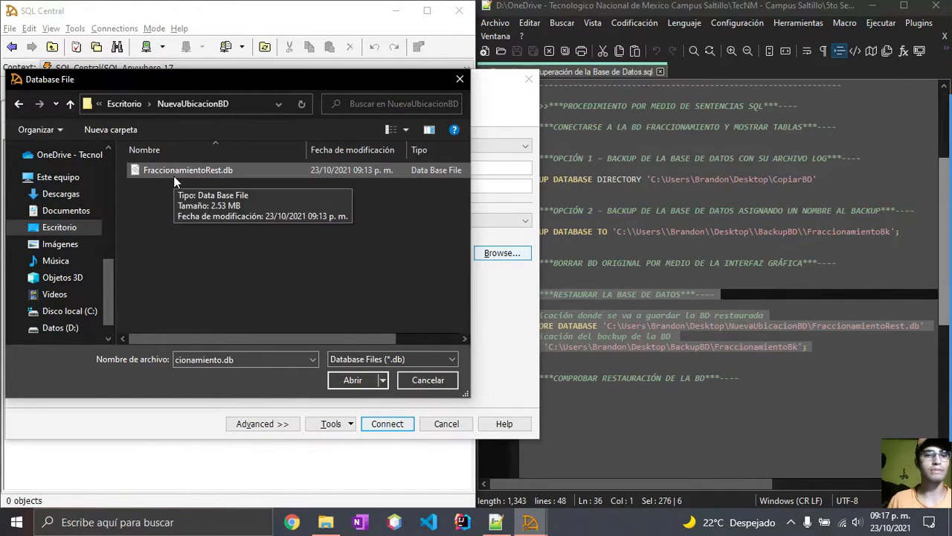
pyautogui.doubleClick(173, 176)
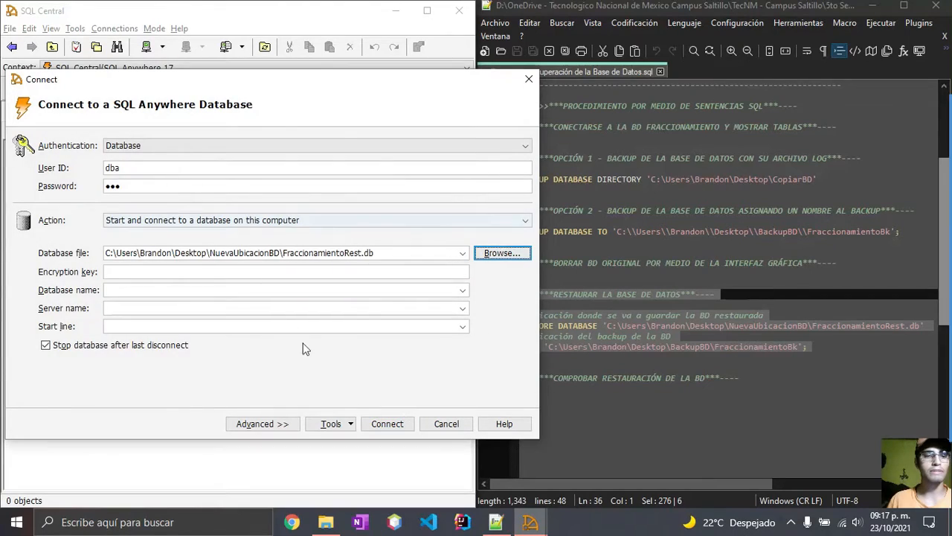
pyautogui.click(388, 423)
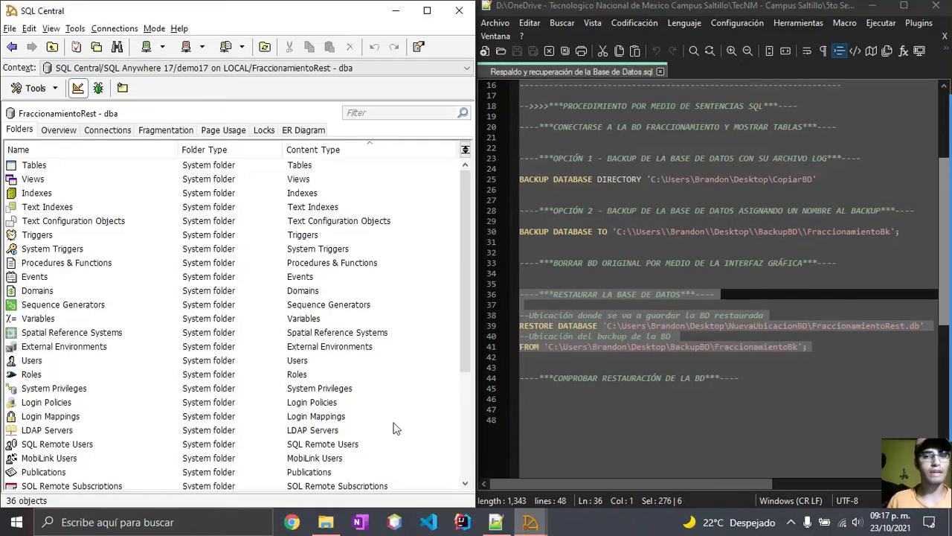
# Open the Tables folder of FraccionamientoRest to show its eleven restored tables
pyautogui.doubleClick(39, 167)
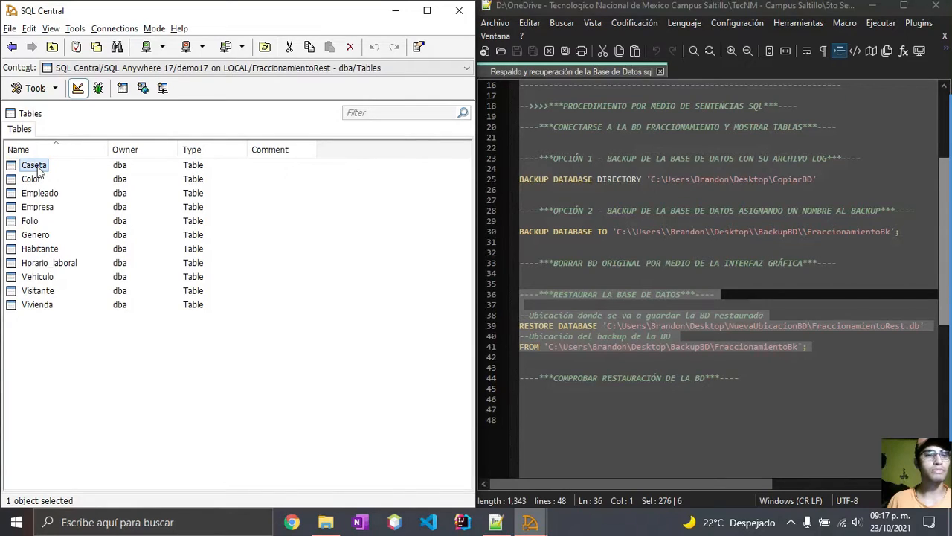